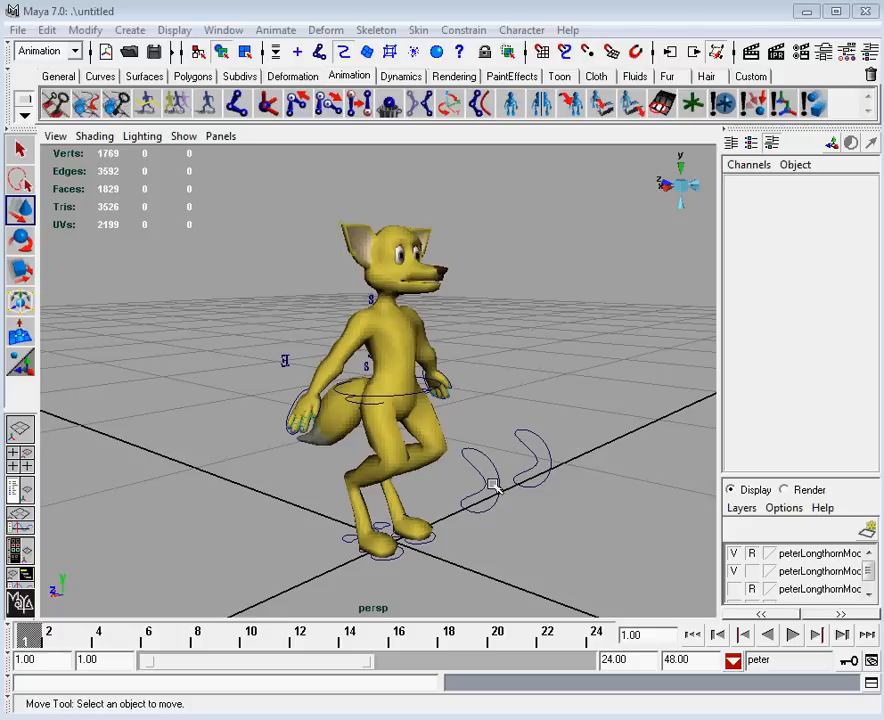
Show the Outliner beside the perspective view and inspect the peter character set with its lowerBody and upperBody subcharacter sets
{"action": "left_click", "coordinate": [26, 490]}
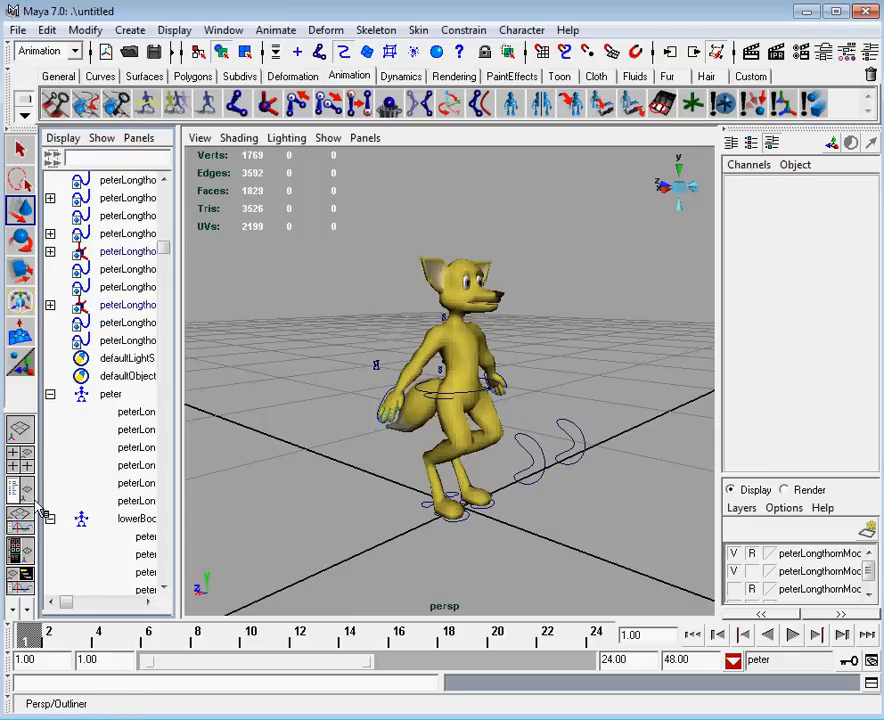
{"action": "left_click", "coordinate": [110, 395]}
{"action": "scroll", "coordinate": [118, 480], "scroll_direction": "down", "scroll_amount": 3}
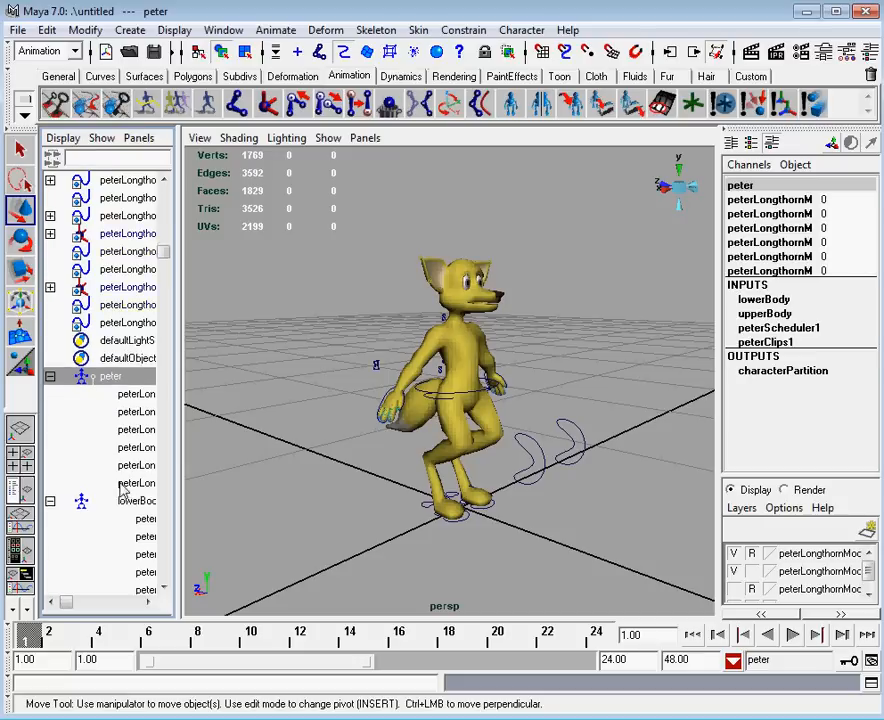
{"action": "left_click", "coordinate": [126, 450]}
{"action": "left_click_drag", "start_coordinate": [168, 285], "coordinate": [172, 505]}
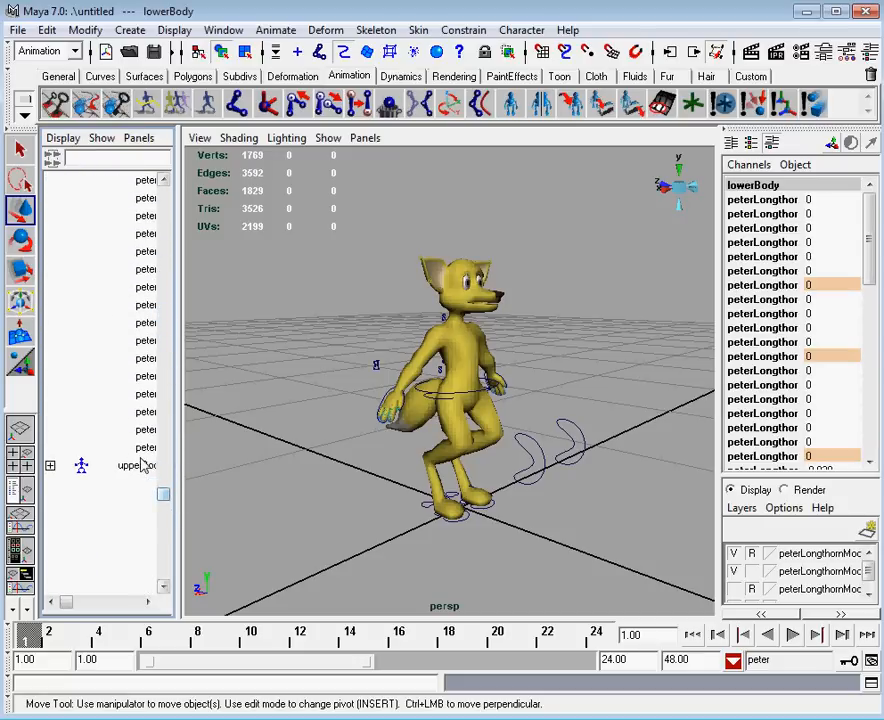
{"action": "left_click", "coordinate": [142, 466]}
{"action": "left_click", "coordinate": [50, 466]}
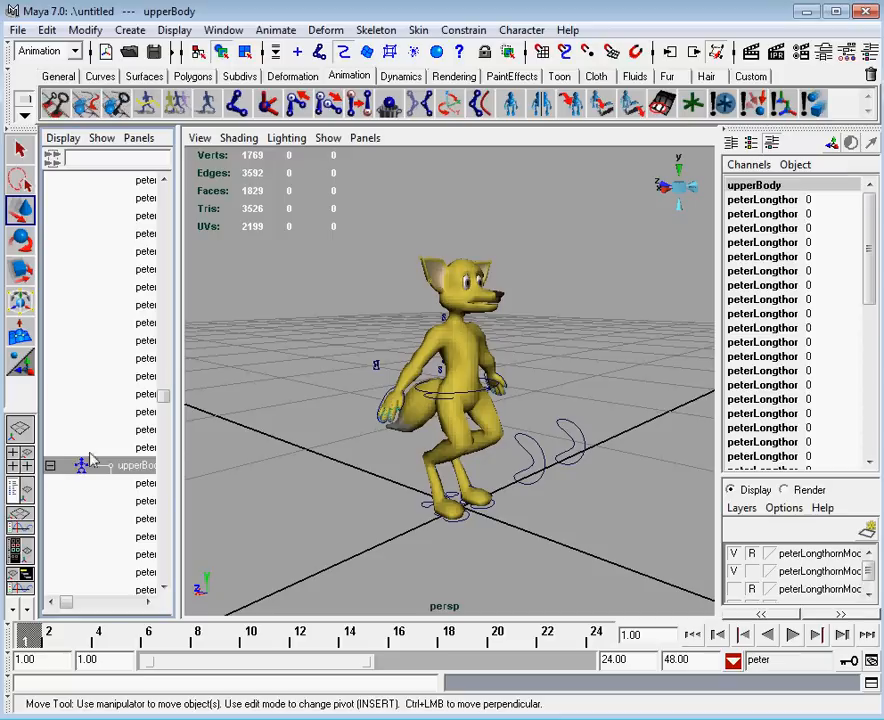
{"action": "left_click_drag", "start_coordinate": [168, 403], "coordinate": [182, 258]}
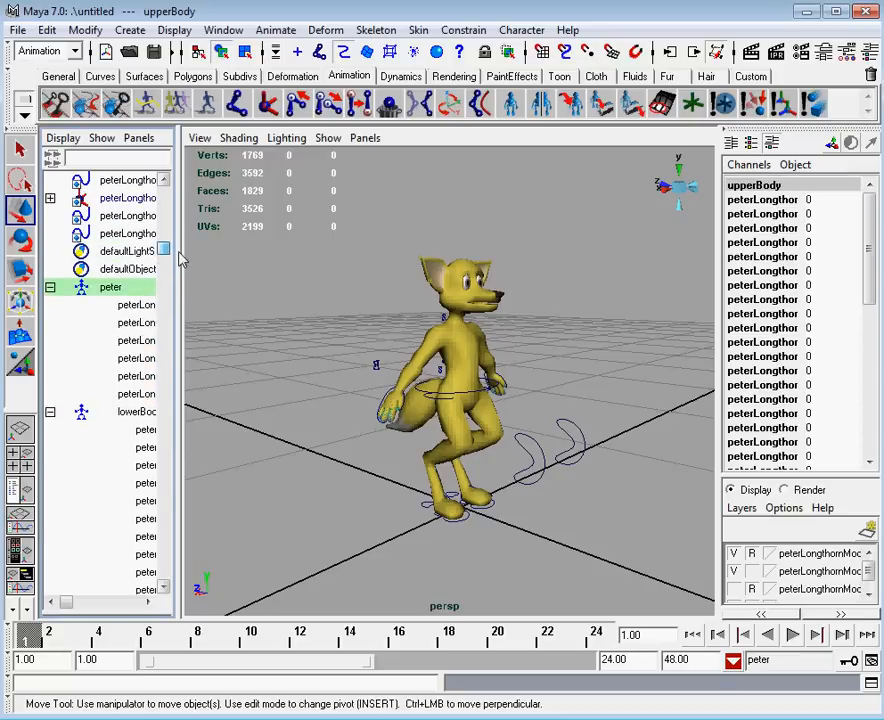
Examine the body, hip, knee and foot control channels stored in the character sets with the Outliner widened, and collapse the peter set
{"action": "left_click", "coordinate": [152, 305]}
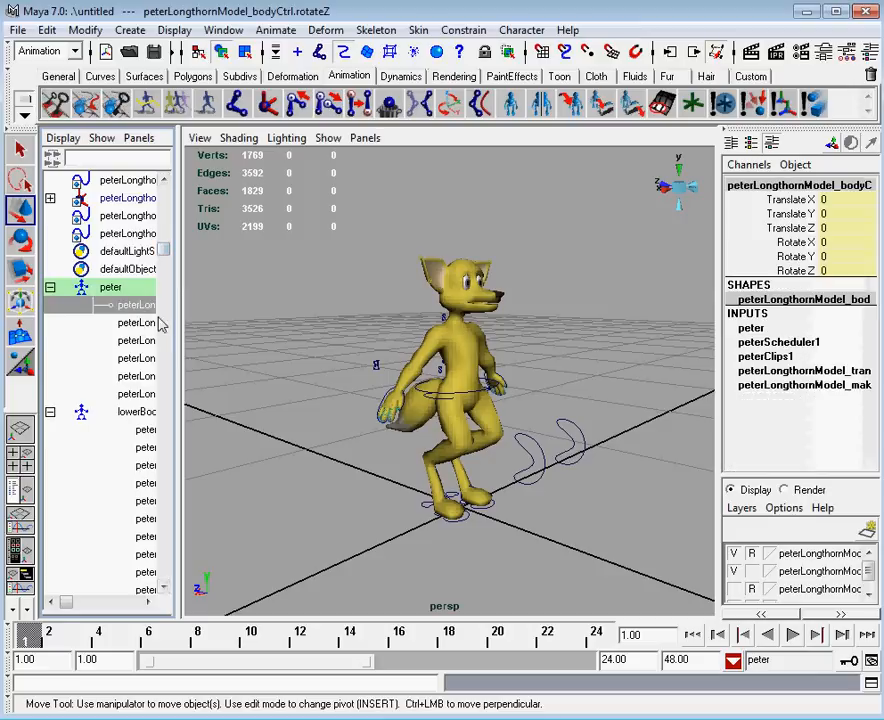
{"action": "left_click_drag", "start_coordinate": [179, 340], "coordinate": [339, 357]}
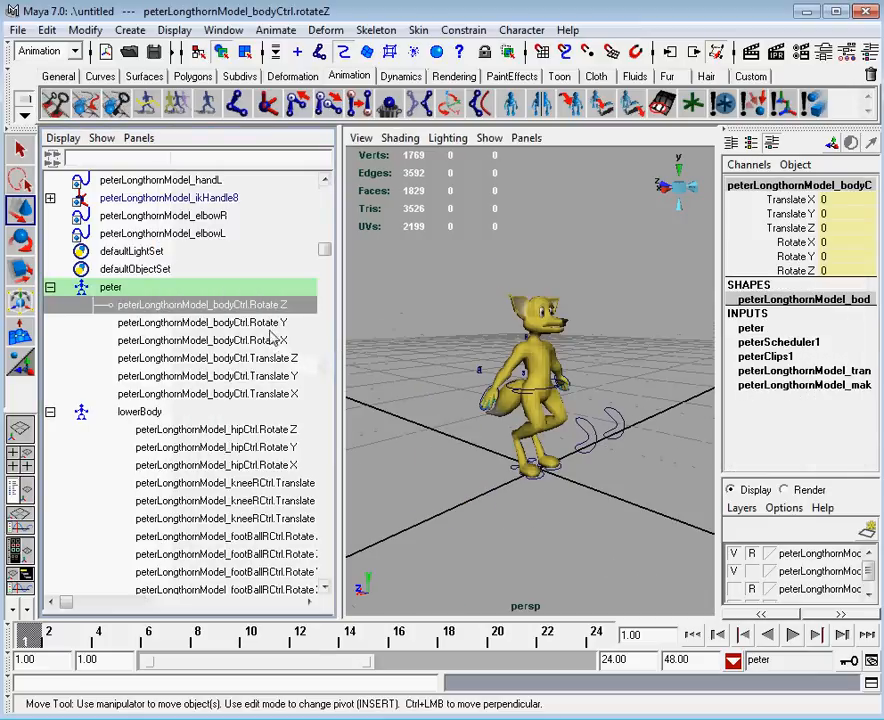
{"action": "left_click", "coordinate": [266, 377]}
{"action": "left_click", "coordinate": [216, 465]}
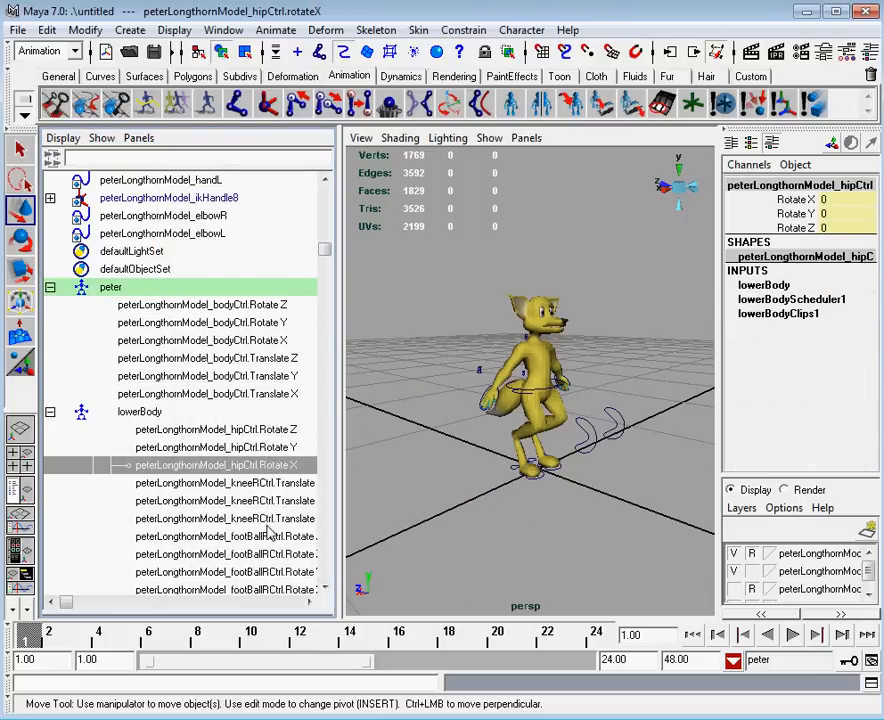
{"action": "left_click", "coordinate": [225, 518]}
{"action": "left_click_drag", "start_coordinate": [326, 258], "coordinate": [329, 229]}
{"action": "left_click", "coordinate": [264, 410]}
{"action": "left_click", "coordinate": [255, 502]}
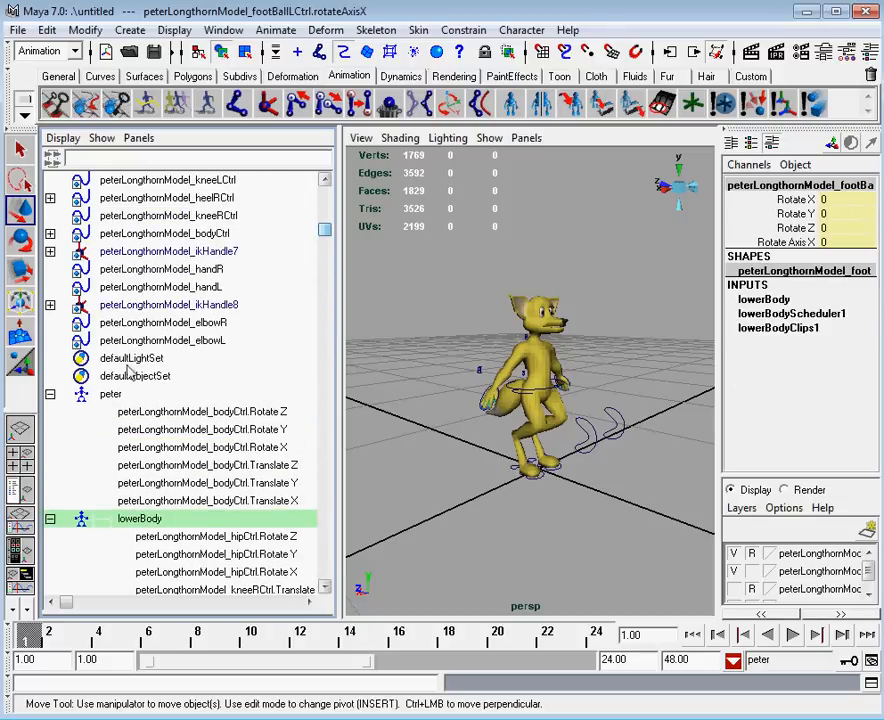
{"action": "left_click", "coordinate": [50, 395]}
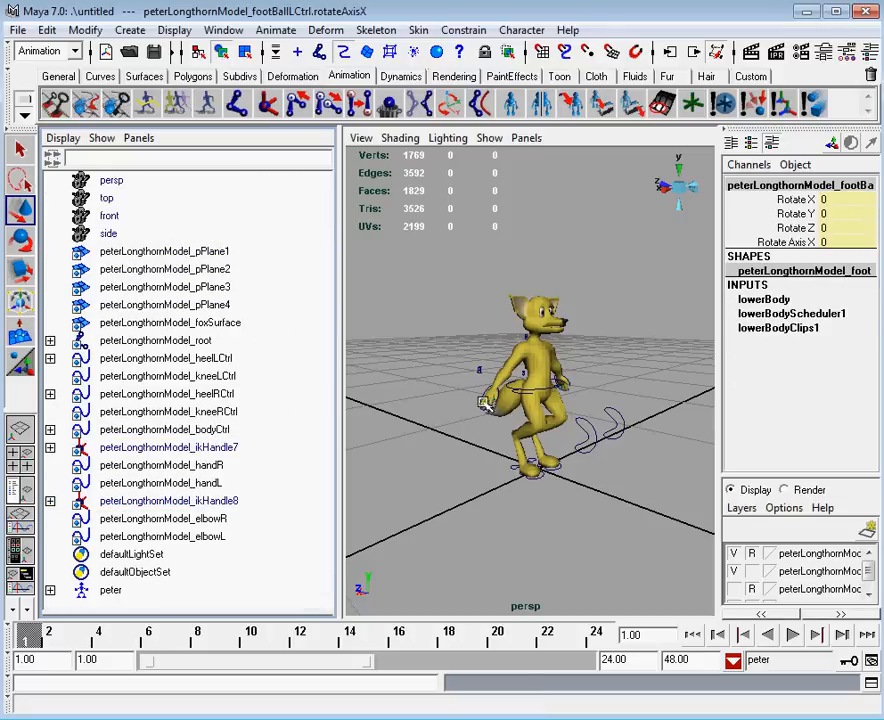
{"action": "left_click_drag", "start_coordinate": [340, 421], "coordinate": [193, 421]}
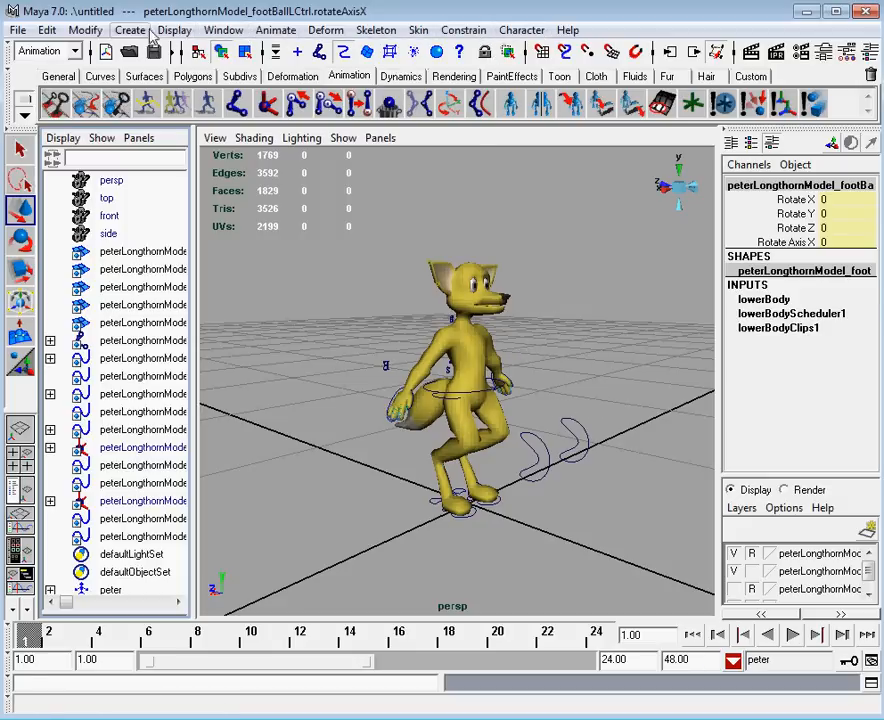
Open the Trax Editor for the peter character set
{"action": "left_click", "coordinate": [223, 30]}
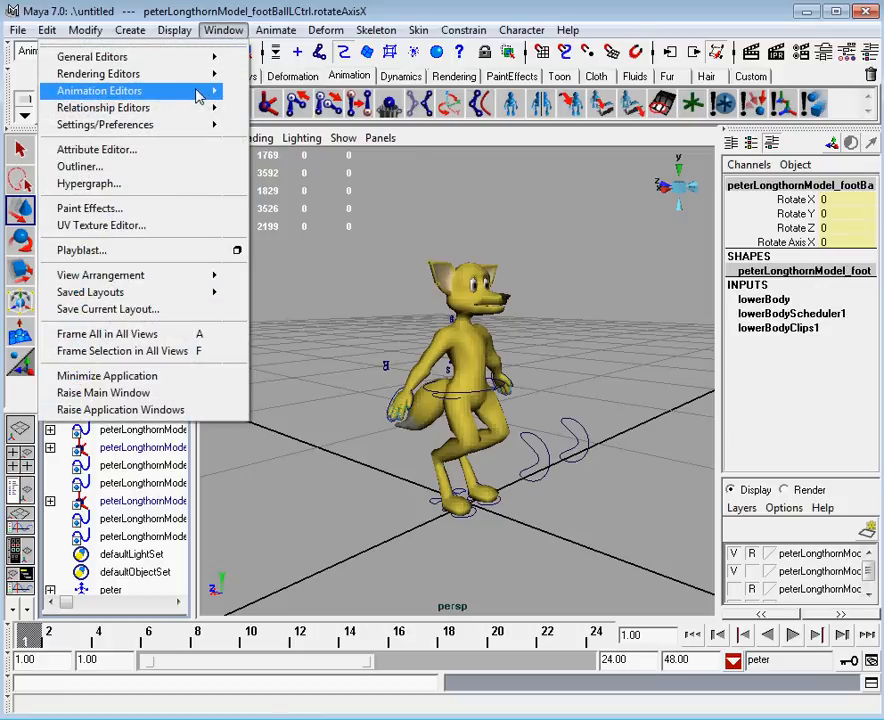
{"action": "mouse_move", "coordinate": [205, 91]}
{"action": "left_click", "coordinate": [282, 116]}
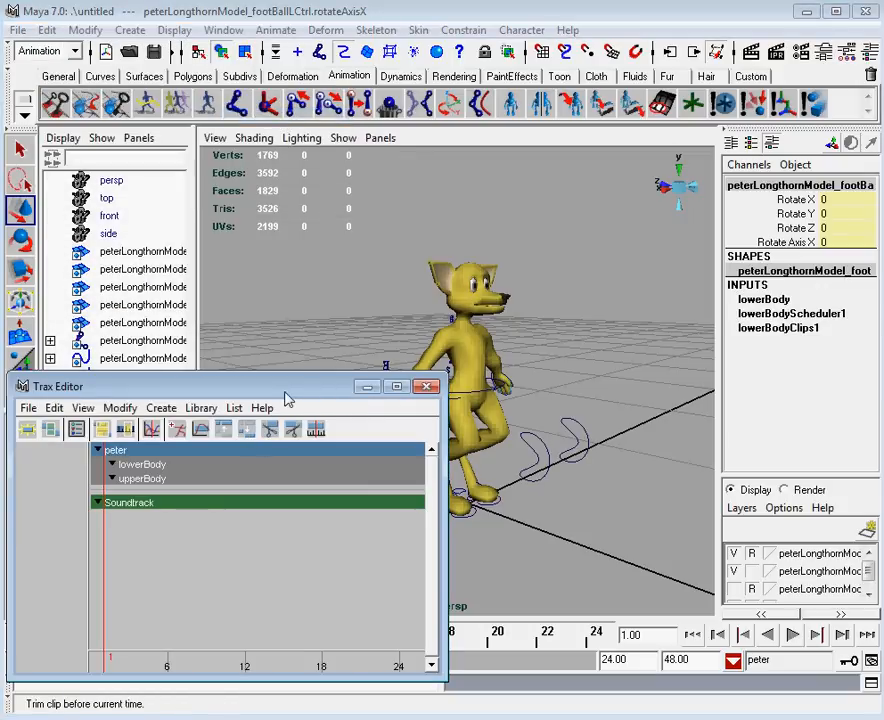
{"action": "left_click_drag", "start_coordinate": [290, 396], "coordinate": [297, 396]}
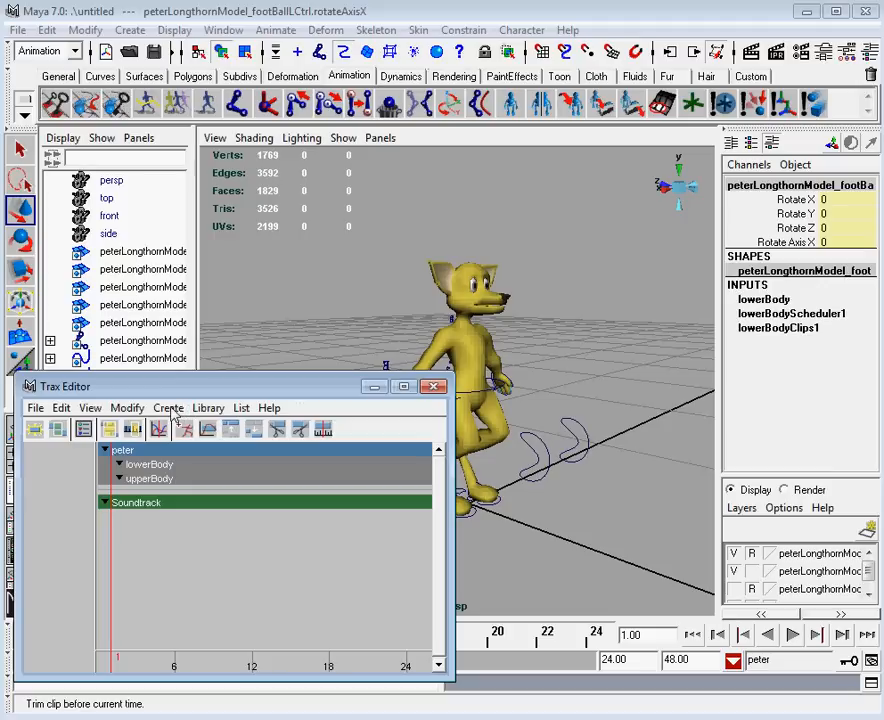
Create a pose named neutral from the peter character's current stance
{"action": "left_click", "coordinate": [169, 408]}
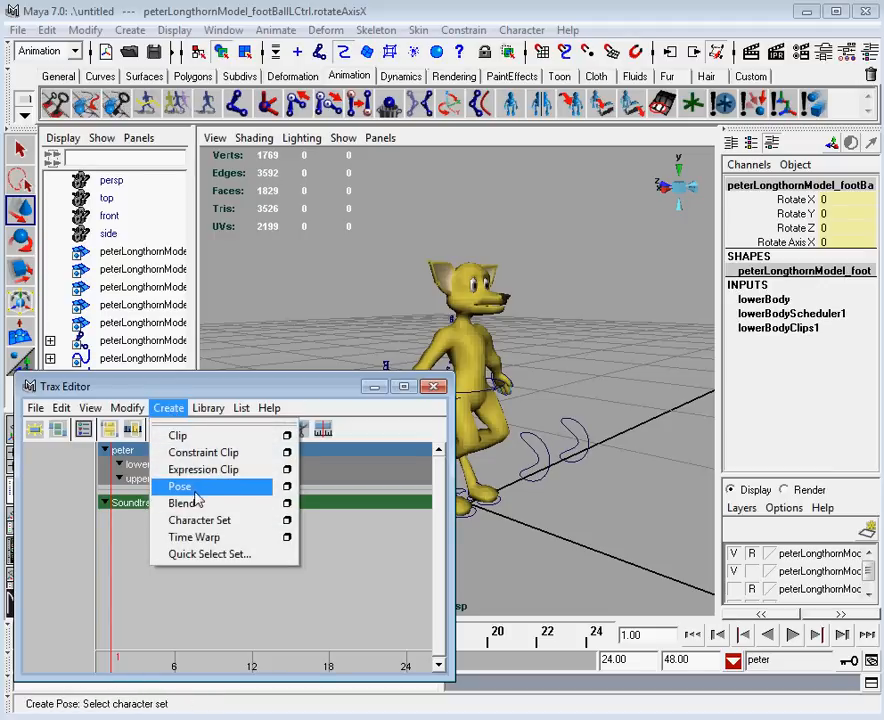
{"action": "left_click", "coordinate": [287, 489]}
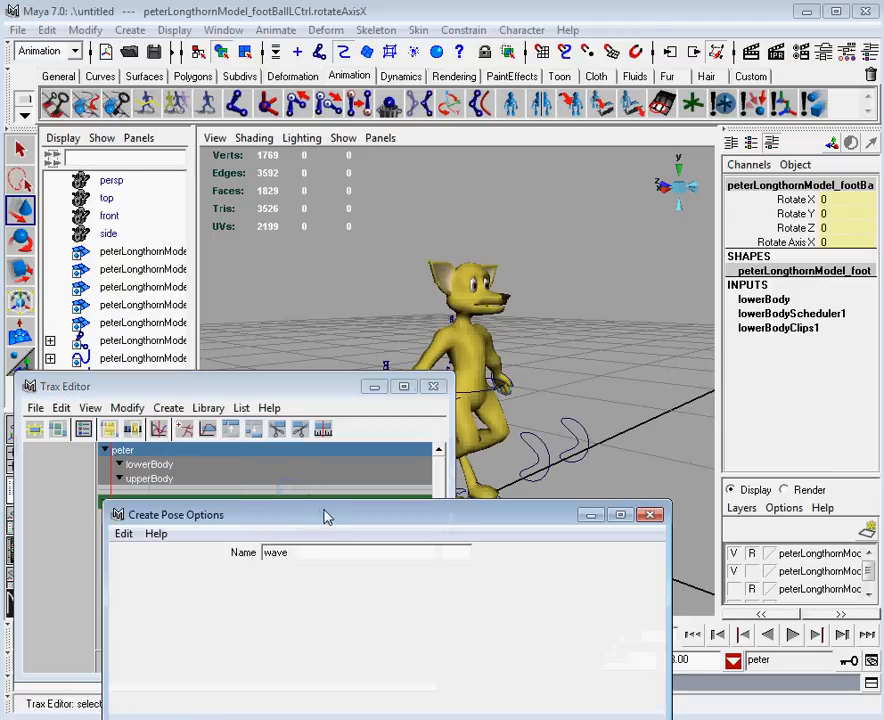
{"action": "left_click_drag", "start_coordinate": [330, 517], "coordinate": [381, 331]}
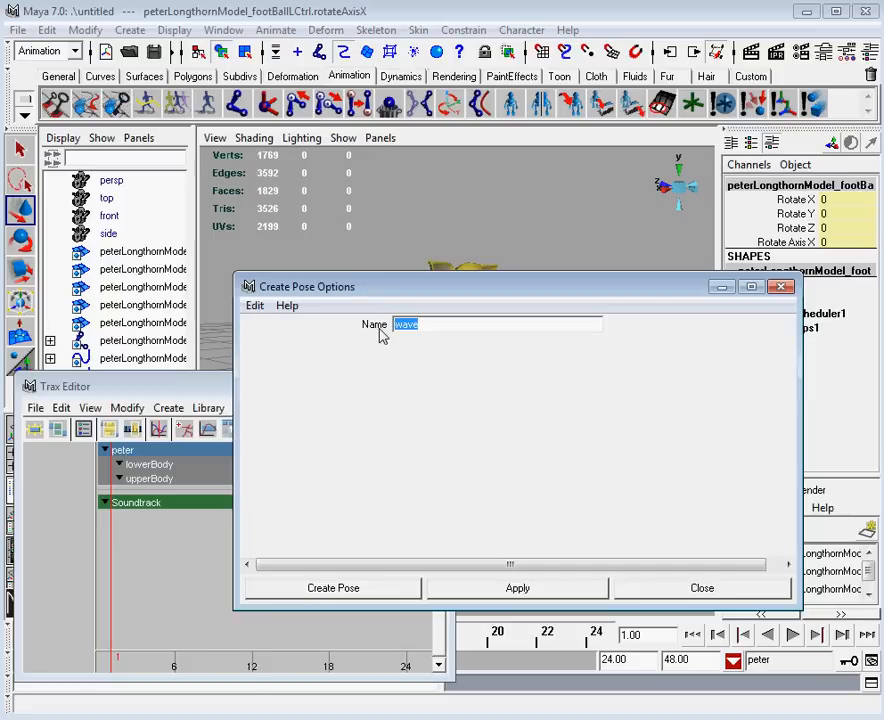
{"action": "type", "text": "d"}
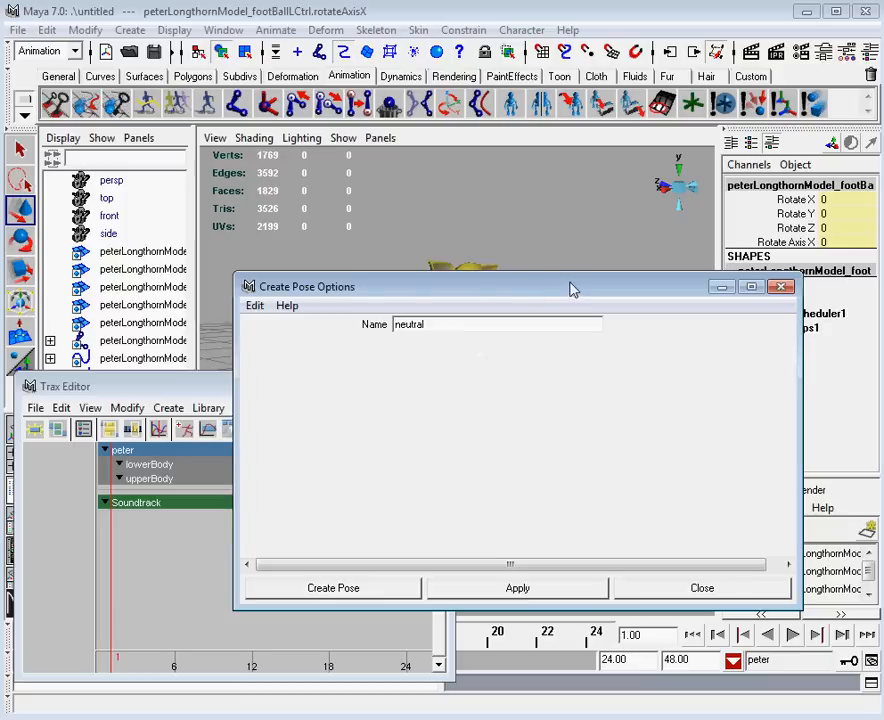
{"action": "left_click_drag", "start_coordinate": [344, 292], "coordinate": [369, 302]}
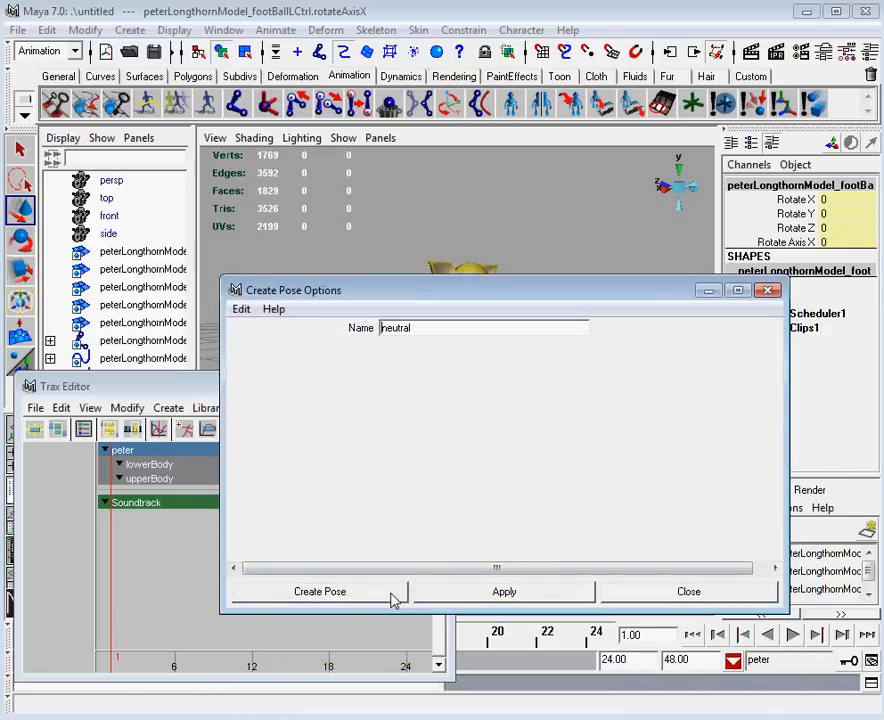
{"action": "left_click", "coordinate": [320, 591]}
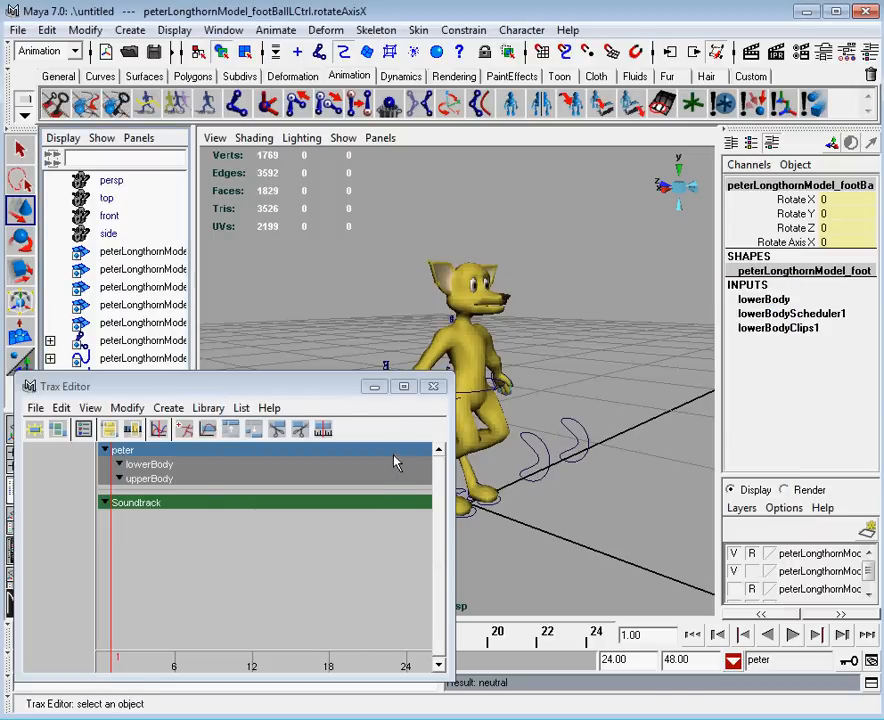
Open the Visor at the Character Poses category and move its window clear of the character
{"action": "left_click", "coordinate": [222, 36]}
{"action": "mouse_move", "coordinate": [197, 66]}
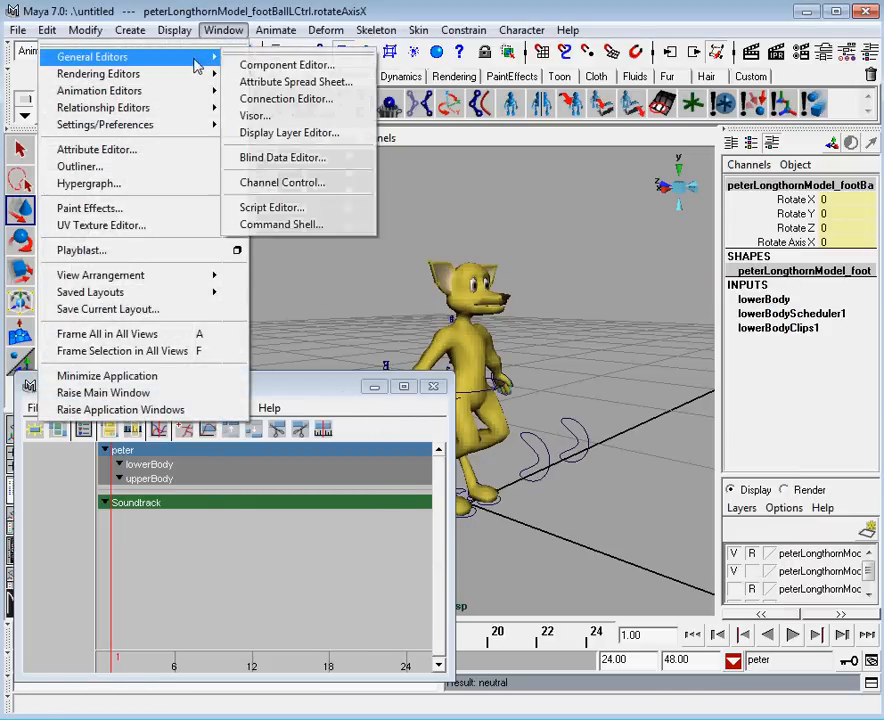
{"action": "left_click", "coordinate": [292, 119]}
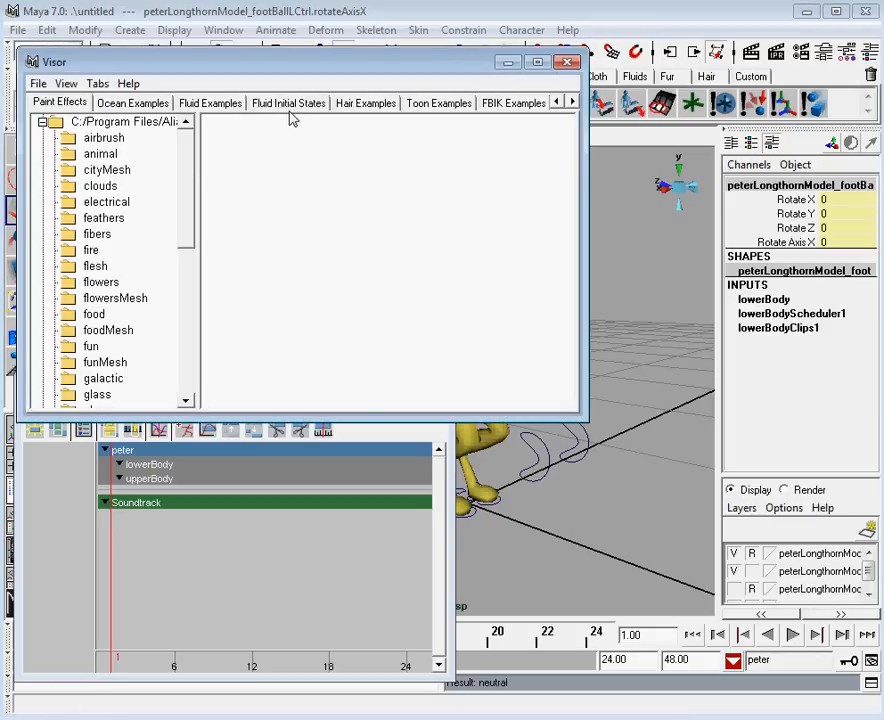
{"action": "left_click", "coordinate": [569, 103]}
{"action": "left_click", "coordinate": [569, 103]}
{"action": "left_click", "coordinate": [569, 103]}
{"action": "left_click", "coordinate": [569, 103]}
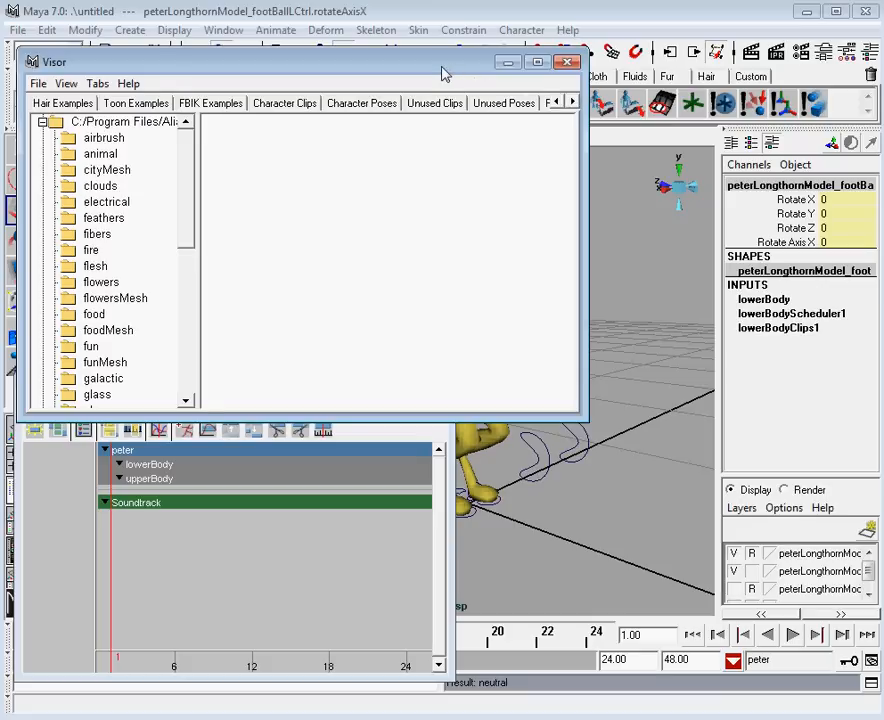
{"action": "left_click_drag", "start_coordinate": [445, 74], "coordinate": [597, 73]}
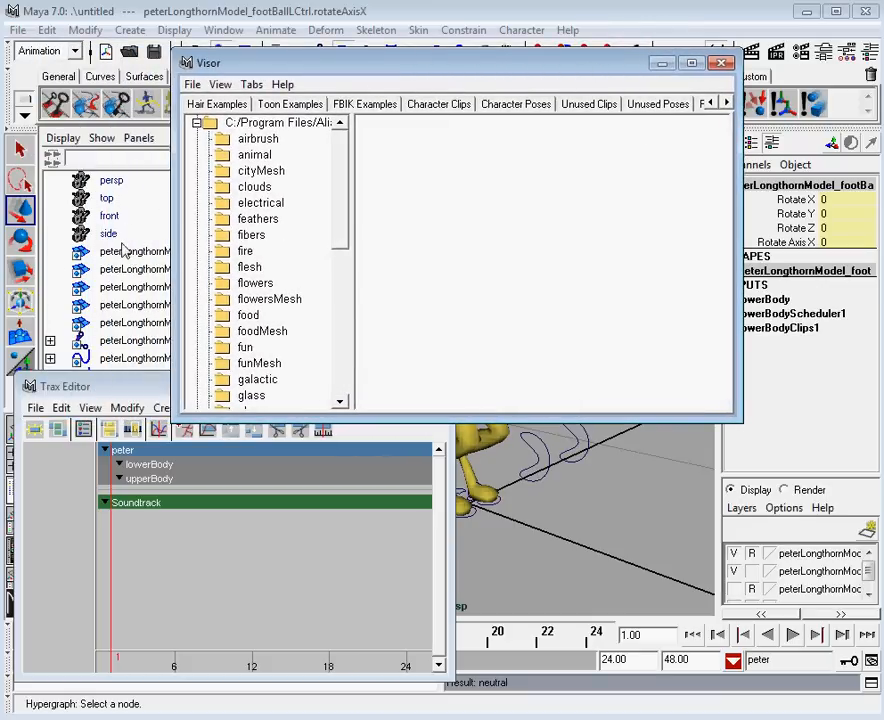
{"action": "left_click", "coordinate": [519, 110]}
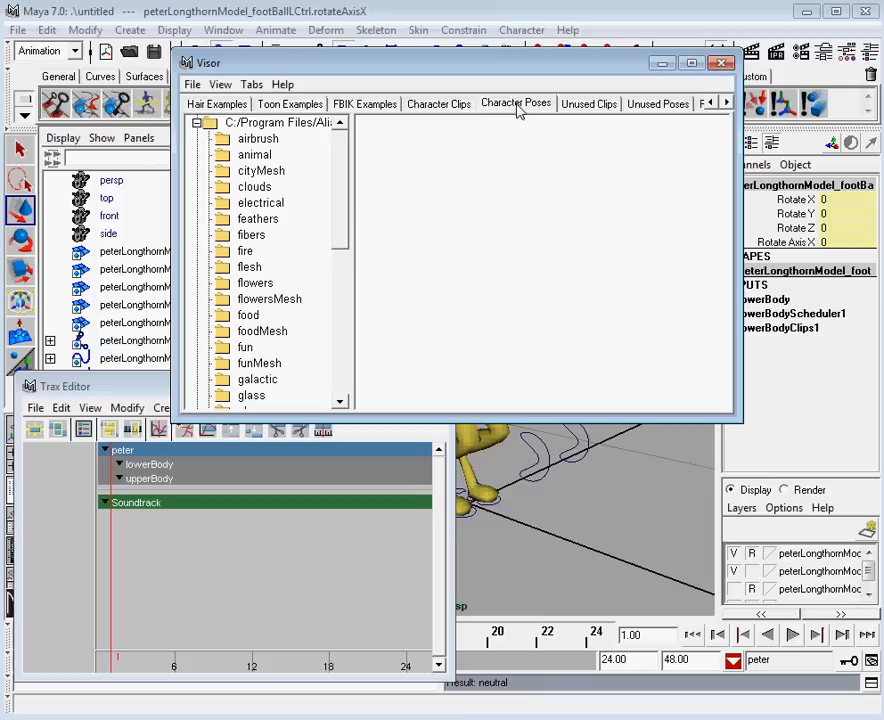
{"action": "left_click", "coordinate": [236, 168]}
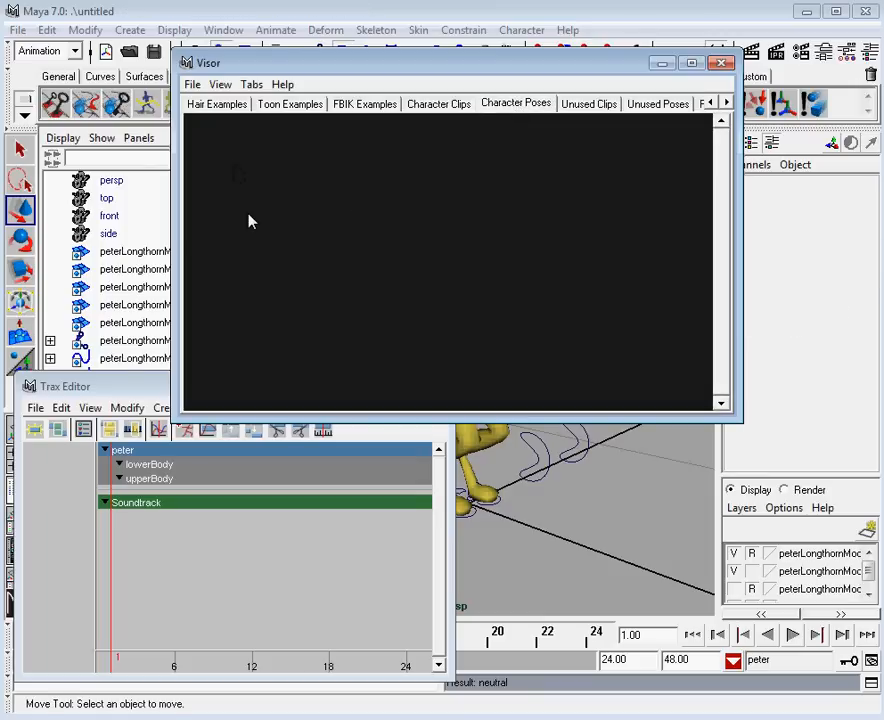
{"action": "left_click_drag", "start_coordinate": [407, 72], "coordinate": [453, 488]}
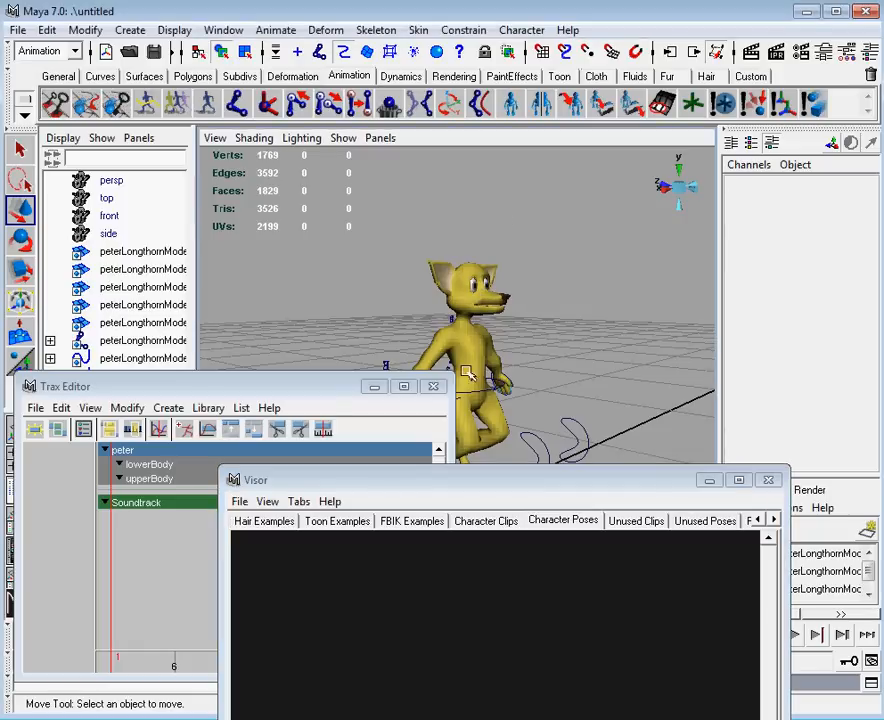
Create the peter character's pose once more with the name neutral
{"action": "left_click", "coordinate": [305, 393]}
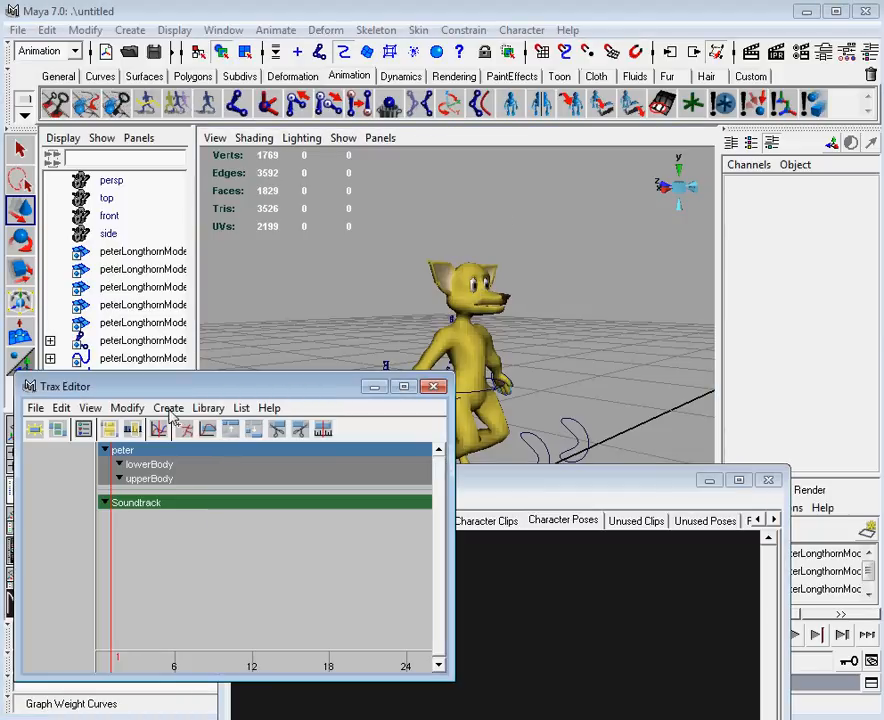
{"action": "left_click", "coordinate": [170, 409]}
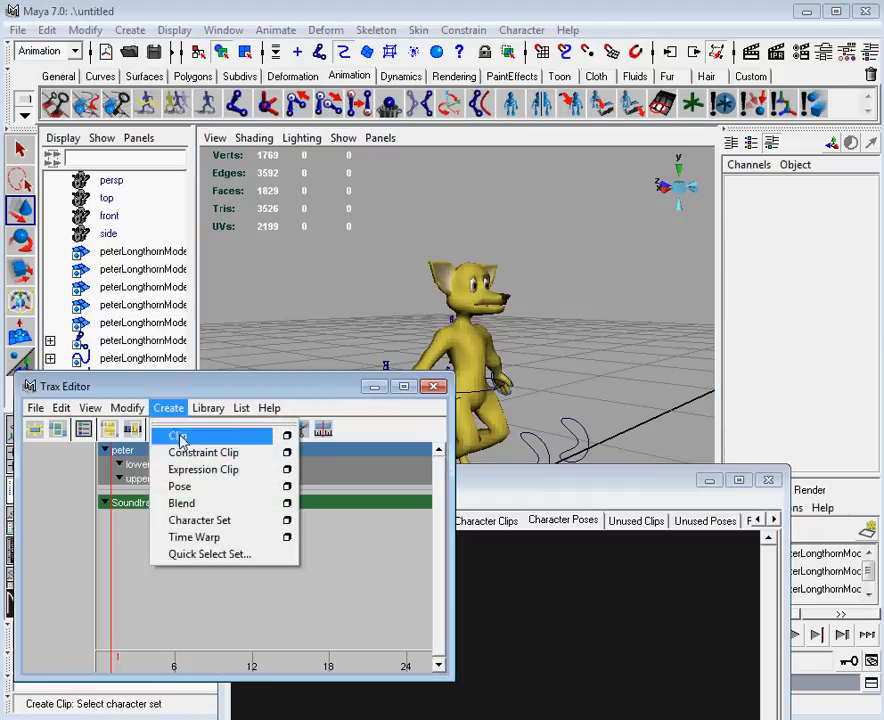
{"action": "left_click", "coordinate": [287, 487]}
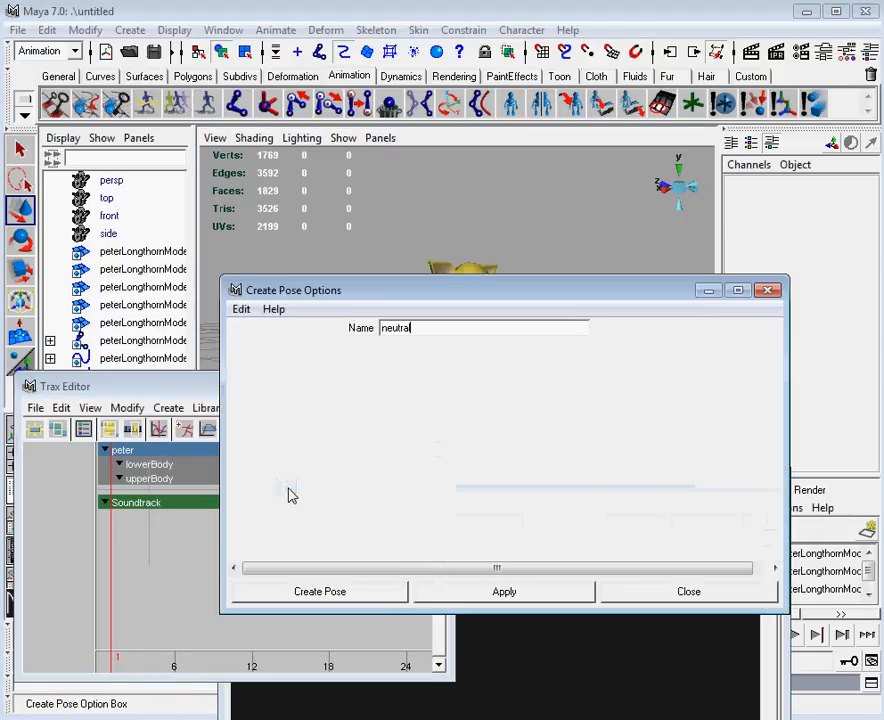
{"action": "left_click", "coordinate": [366, 592]}
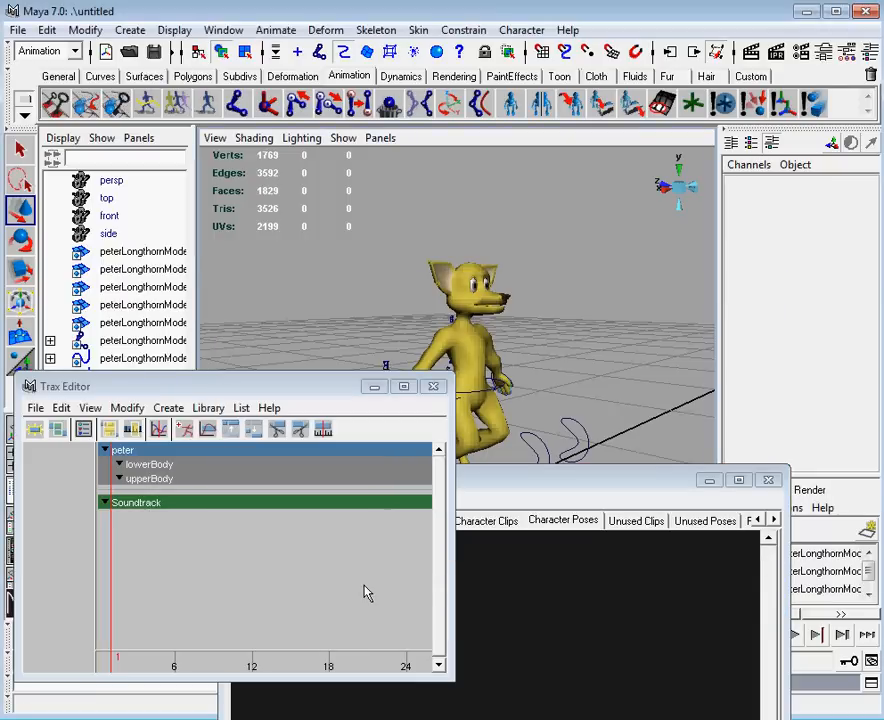
Arrange the Visor and Trax Editor windows around the viewport so the whole character and the stored pose can be seen together
{"action": "left_click_drag", "start_coordinate": [499, 495], "coordinate": [666, 434]}
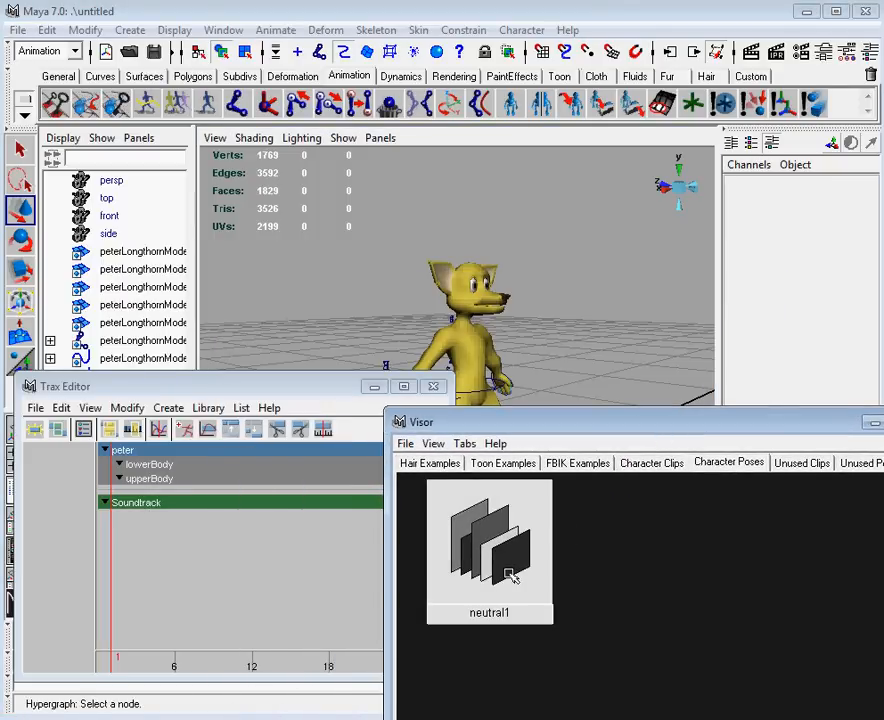
{"action": "left_click_drag", "start_coordinate": [546, 424], "coordinate": [309, 173]}
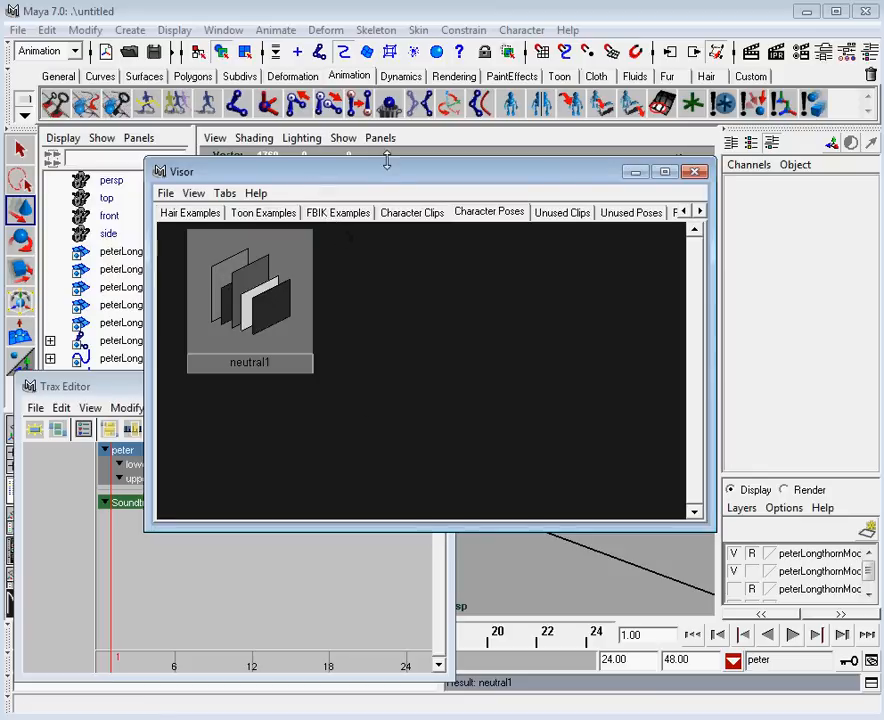
{"action": "left_click_drag", "start_coordinate": [392, 166], "coordinate": [342, 146]}
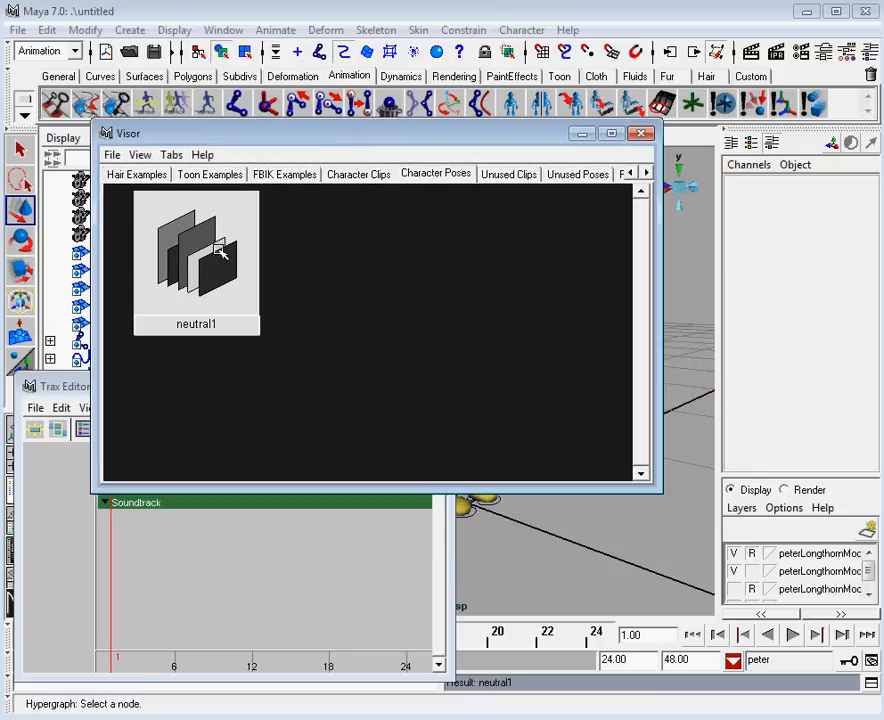
{"action": "left_click_drag", "start_coordinate": [210, 138], "coordinate": [681, 414]}
{"action": "left_click_drag", "start_coordinate": [306, 395], "coordinate": [343, 585]}
{"action": "left_click_drag", "start_coordinate": [637, 412], "coordinate": [782, 370]}
{"action": "left_click_drag", "start_coordinate": [514, 335], "coordinate": [517, 313], "text": "alt"}
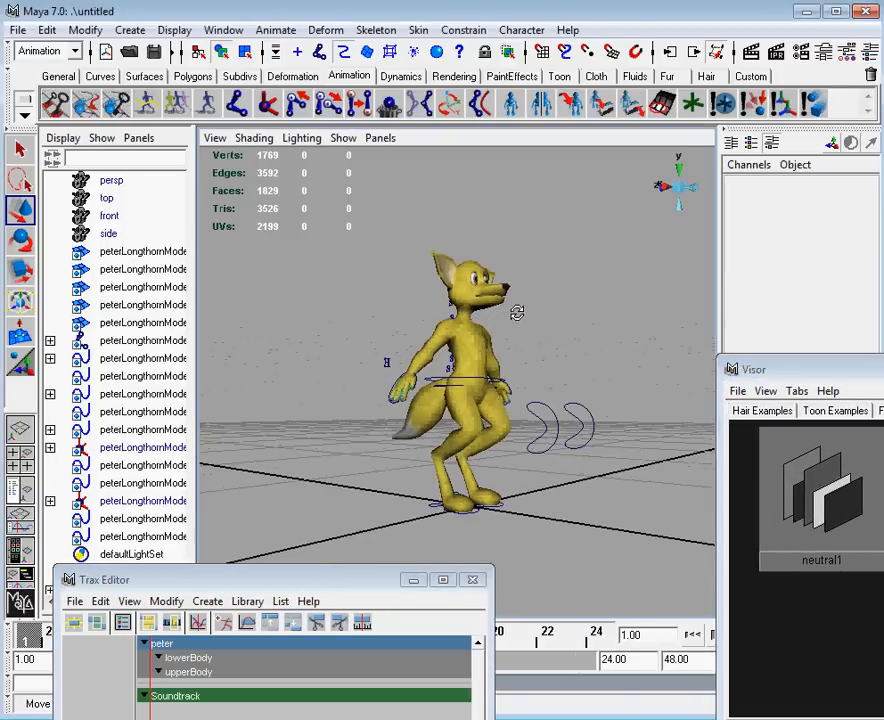
Shift the right heel control to about 0.058 in Translate X and rotate it to about -25.89 in Y
{"action": "left_click", "coordinate": [436, 506]}
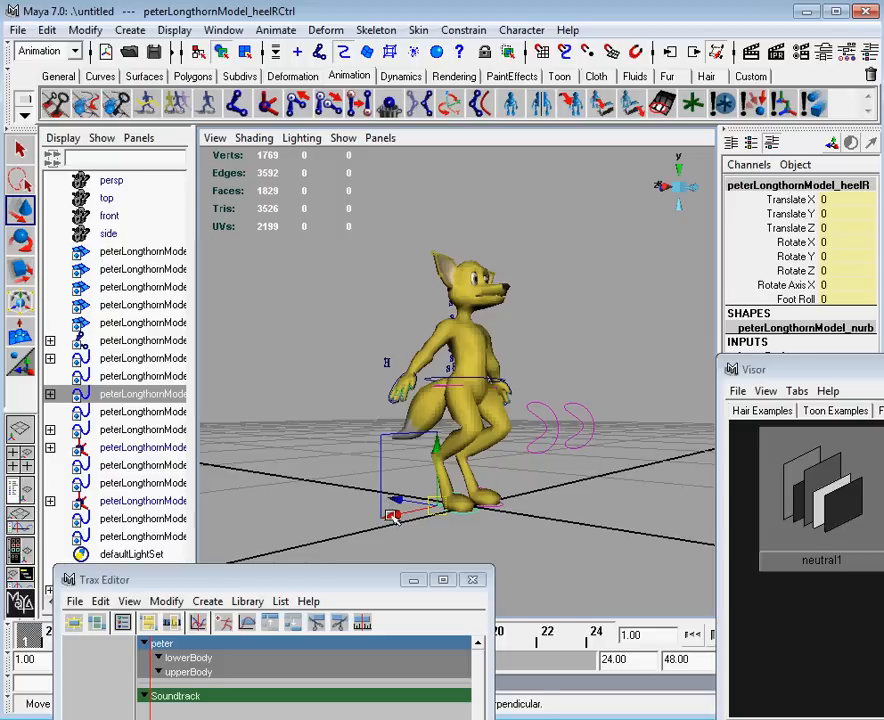
{"action": "left_click_drag", "start_coordinate": [396, 516], "coordinate": [381, 524]}
{"action": "left_click_drag", "start_coordinate": [474, 517], "coordinate": [464, 314], "text": "alt"}
{"action": "key", "text": "e"}
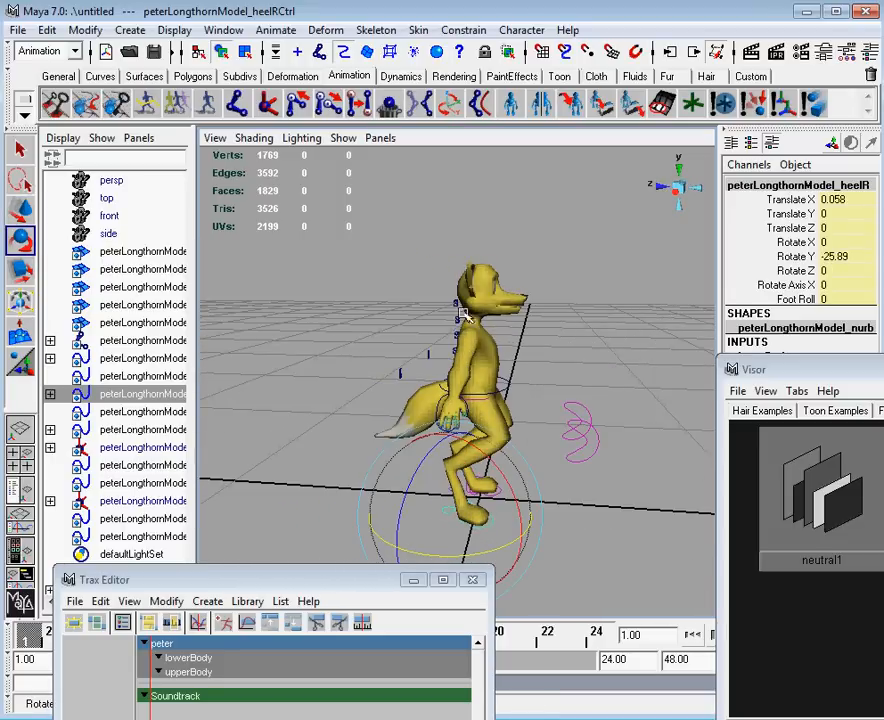
Rotate the character's head control to about -9.3 in X and -17.1 in Y so the head turns and tilts
{"action": "left_click", "coordinate": [463, 322]}
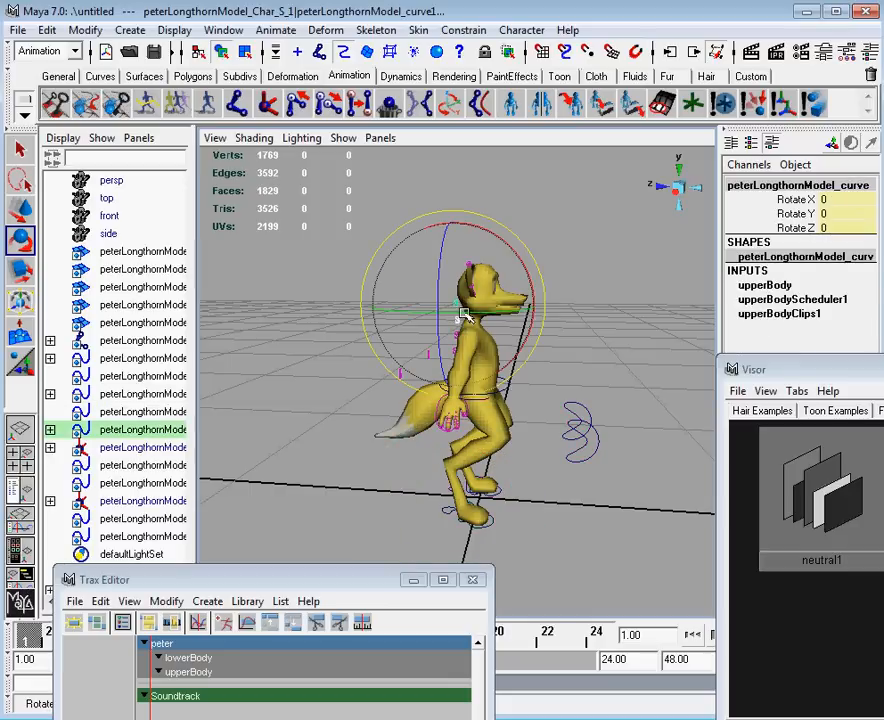
{"action": "left_click_drag", "start_coordinate": [463, 320], "coordinate": [472, 318]}
{"action": "left_click_drag", "start_coordinate": [455, 319], "coordinate": [512, 308]}
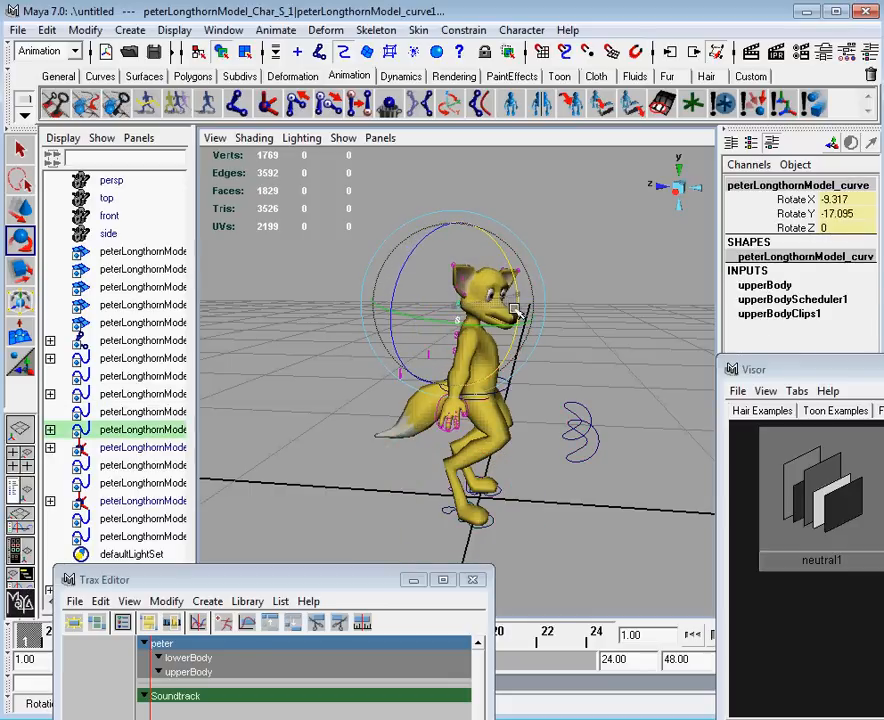
Raise the right hand control beside the head, to about -0.112 in Translate X and 0.345 in Translate Y
{"action": "left_click", "coordinate": [445, 431]}
{"action": "left_click_drag", "start_coordinate": [452, 432], "coordinate": [382, 425], "text": "alt"}
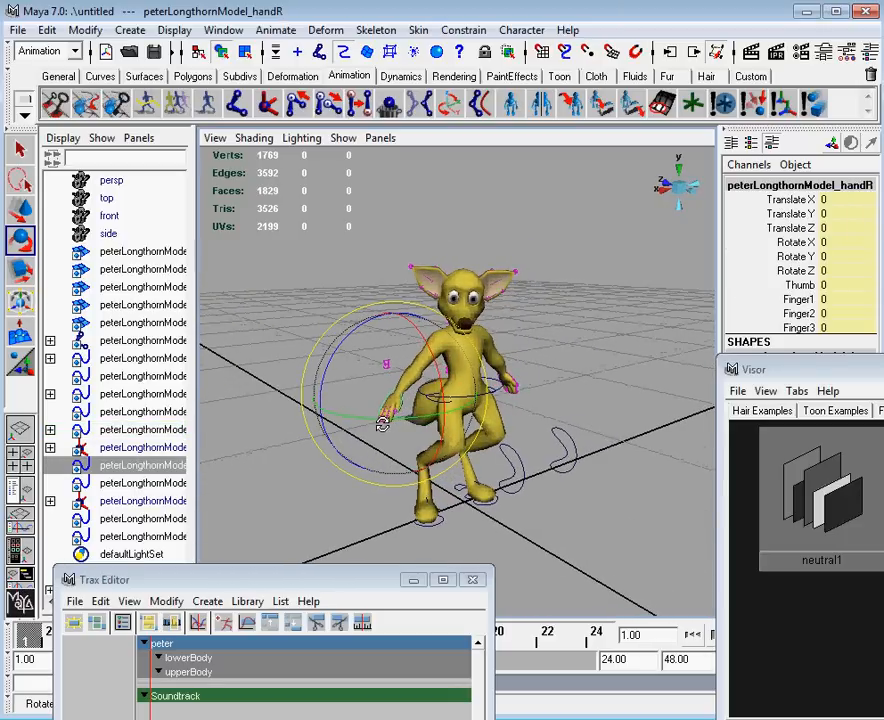
{"action": "key", "text": "w"}
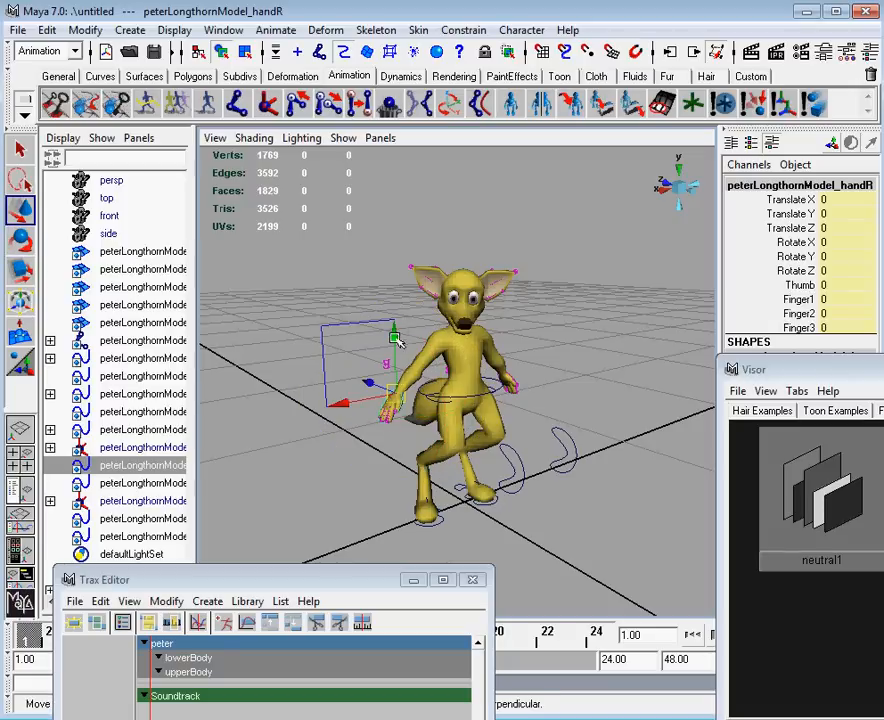
{"action": "left_click_drag", "start_coordinate": [396, 340], "coordinate": [396, 226]}
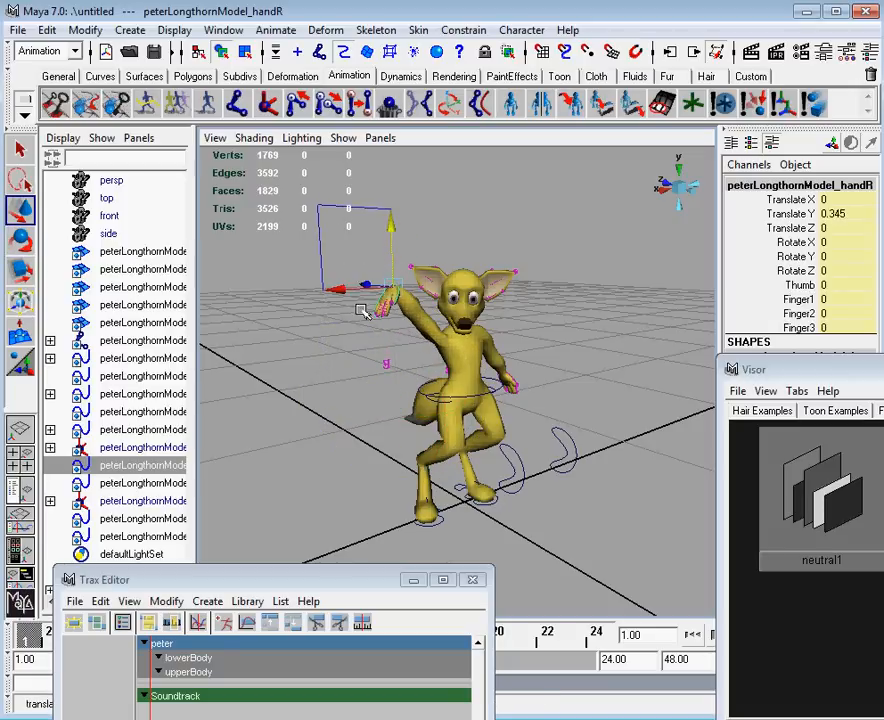
{"action": "left_click_drag", "start_coordinate": [338, 291], "coordinate": [371, 292]}
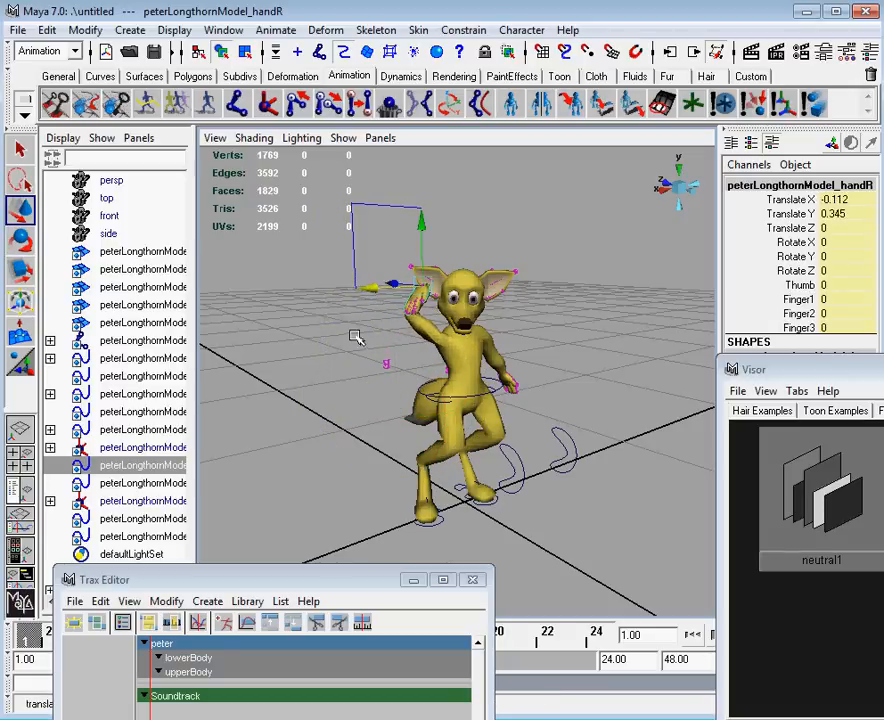
Rotate the raised right hand upward to about 148.6 in X, 22.3 in Y and 83 in Z
{"action": "left_click_drag", "start_coordinate": [353, 337], "coordinate": [420, 362], "text": "alt"}
{"action": "key", "text": "e"}
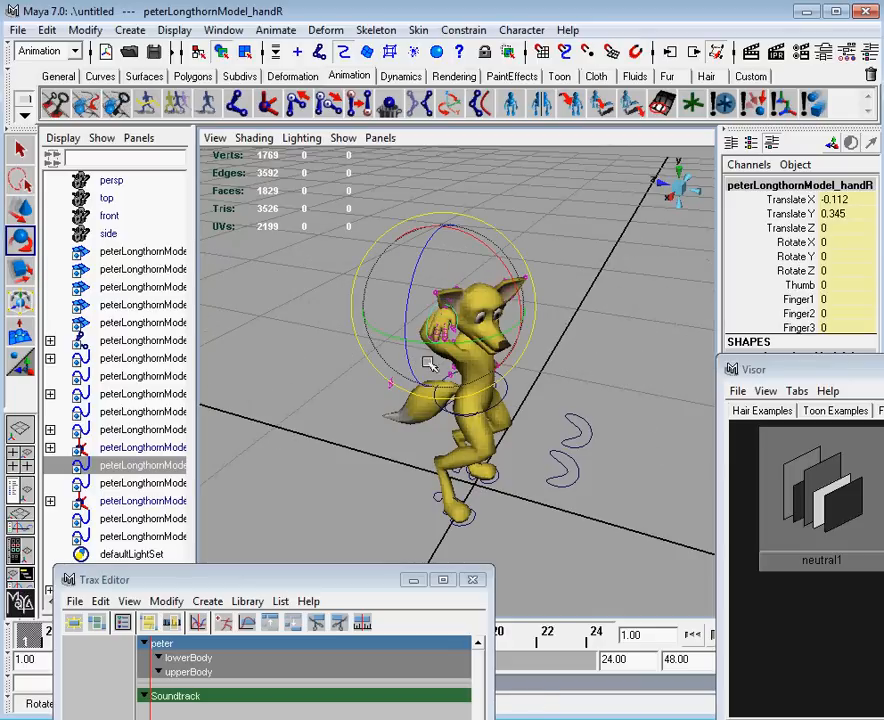
{"action": "left_click_drag", "start_coordinate": [521, 302], "coordinate": [450, 245]}
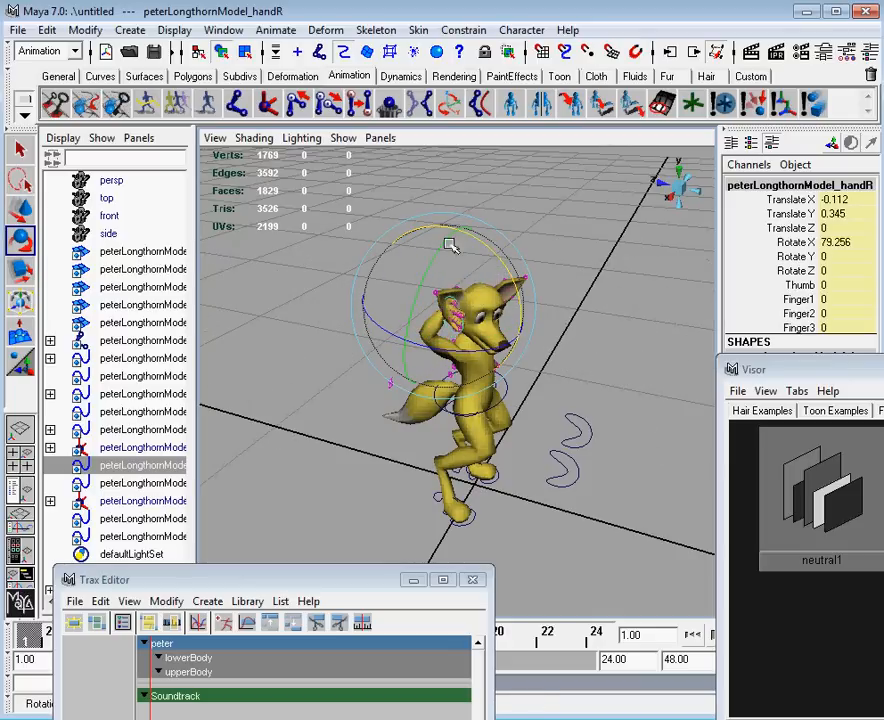
{"action": "left_click_drag", "start_coordinate": [465, 348], "coordinate": [470, 300]}
{"action": "right_click_drag", "start_coordinate": [470, 300], "coordinate": [518, 347], "text": "alt"}
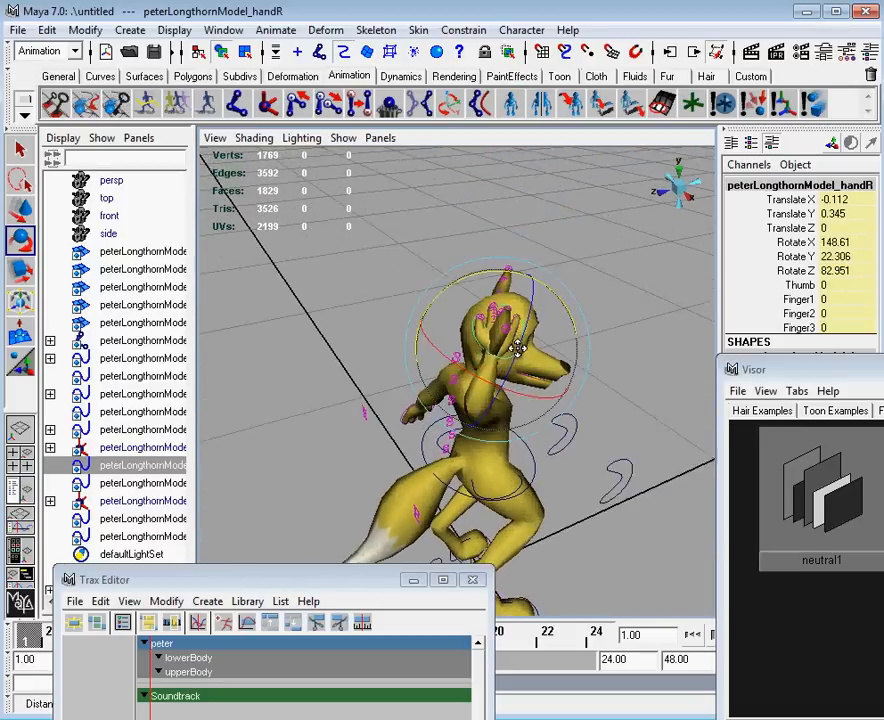
Refine the right hand to about -0.067 Translate X and -0.046 Translate Z, with rotations of about 137.7, -11.3 and 65.3 in X, Y and Z
{"action": "left_click_drag", "start_coordinate": [518, 347], "coordinate": [559, 381], "text": "alt"}
{"action": "key", "text": "w"}
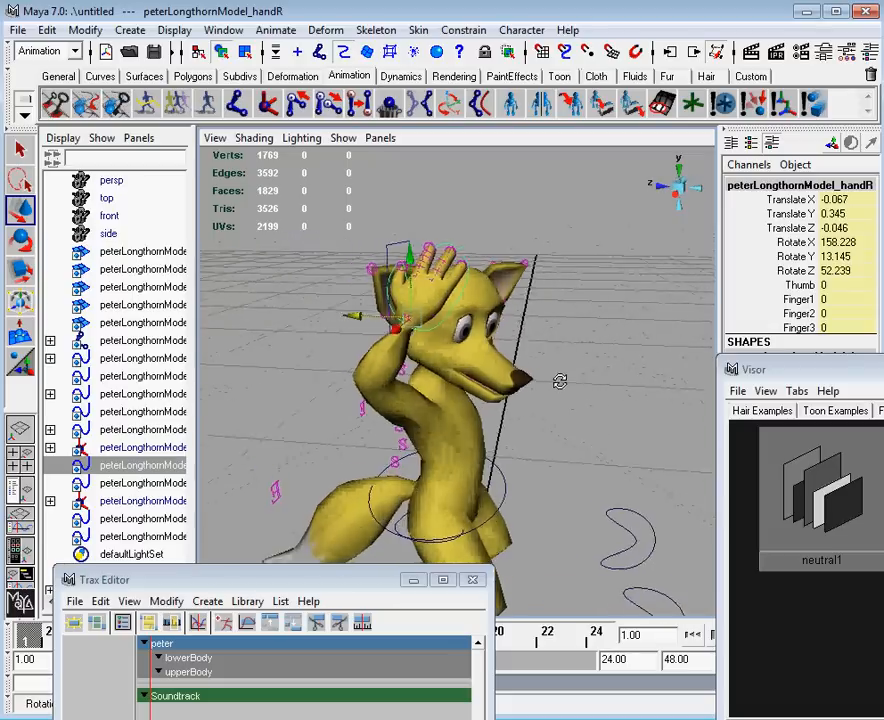
{"action": "key", "text": "e"}
{"action": "left_click_drag", "start_coordinate": [458, 383], "coordinate": [497, 351]}
{"action": "right_click_drag", "start_coordinate": [497, 351], "coordinate": [427, 325], "text": "alt"}
{"action": "left_click_drag", "start_coordinate": [427, 325], "coordinate": [438, 327], "text": "alt"}
{"action": "middle_click_drag", "start_coordinate": [440, 338], "coordinate": [464, 265], "text": "alt"}
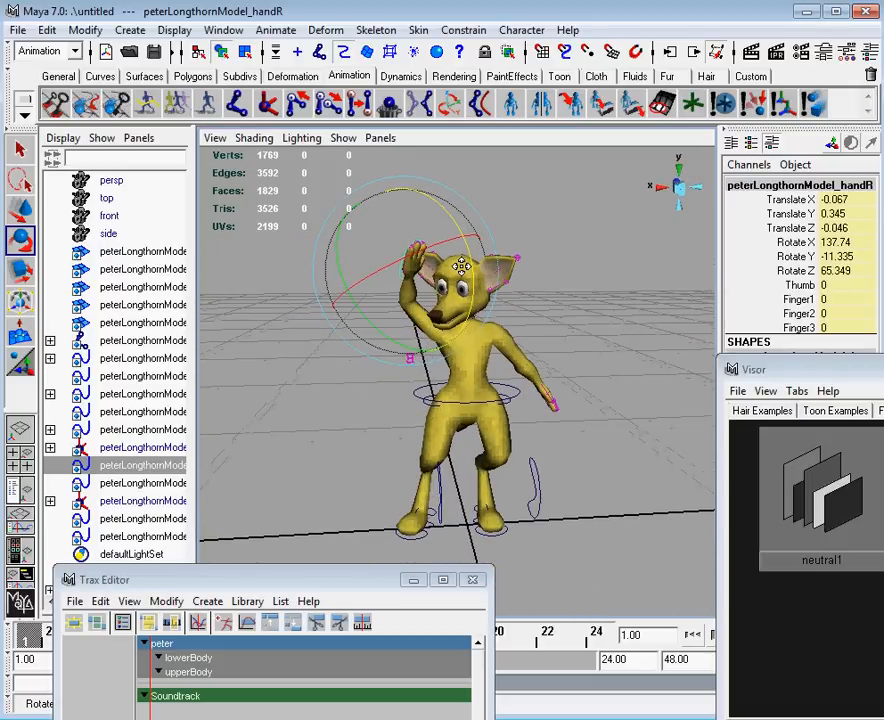
{"action": "left_click_drag", "start_coordinate": [445, 291], "coordinate": [468, 311], "text": "alt"}
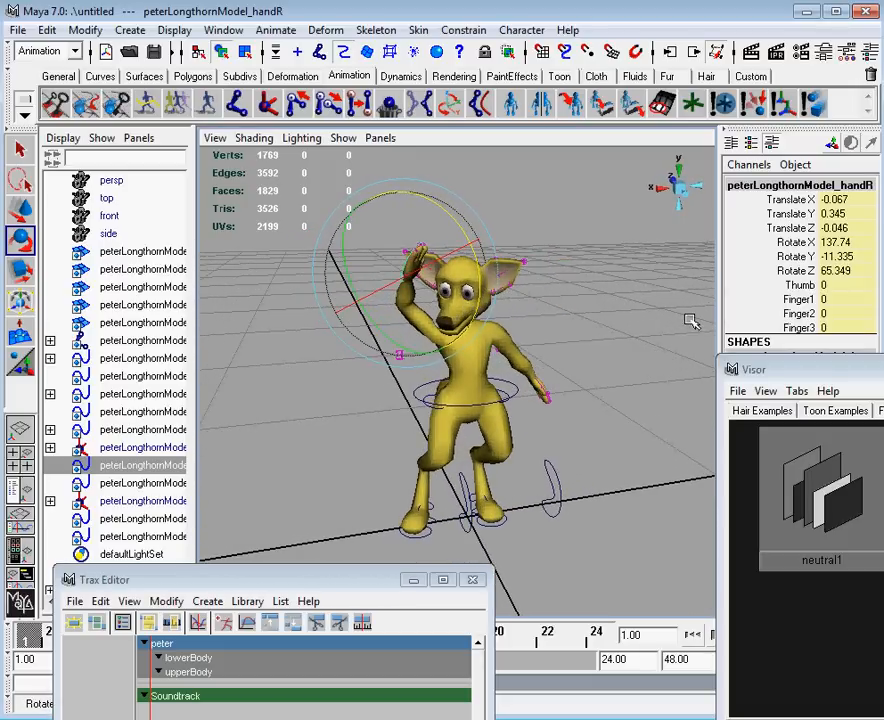
Curl the right hand's second and third fingers by setting Finger2 and Finger3 to 9.8
{"action": "left_click_drag", "start_coordinate": [874, 371], "coordinate": [883, 372]}
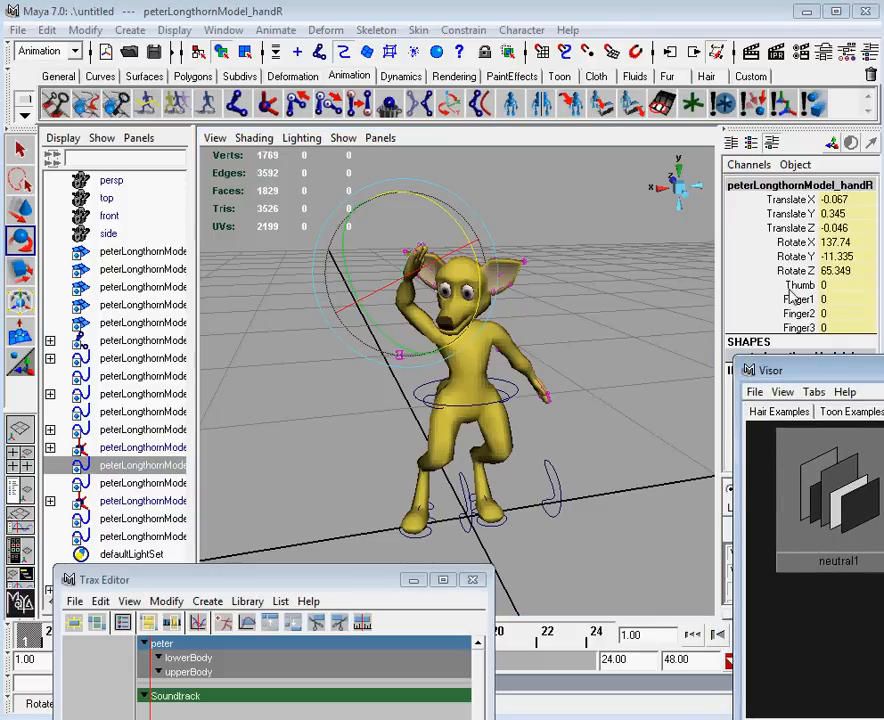
{"action": "left_click", "coordinate": [795, 286]}
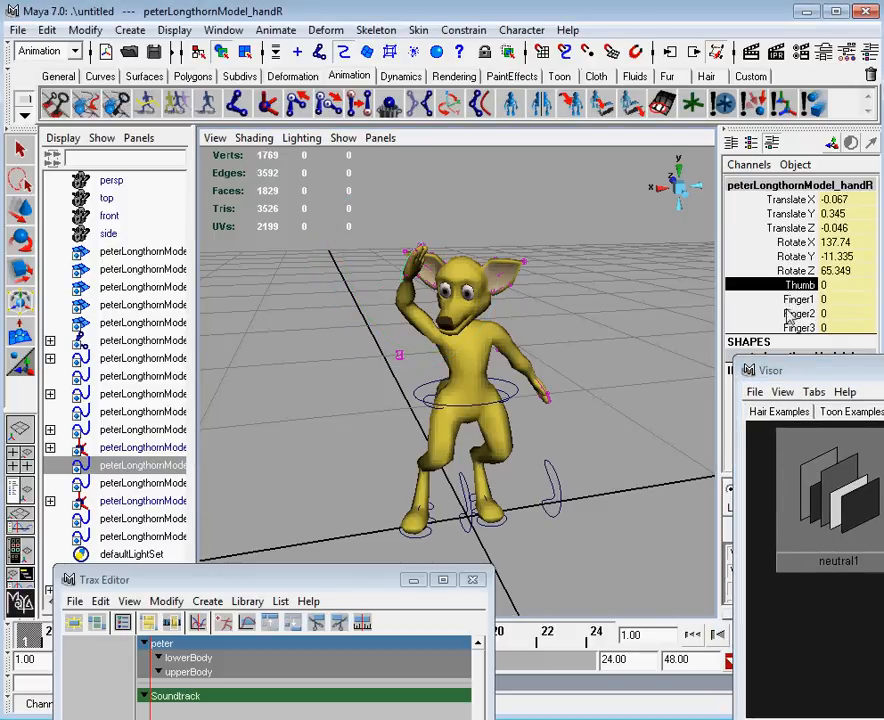
{"action": "left_click_drag", "start_coordinate": [793, 314], "coordinate": [798, 328]}
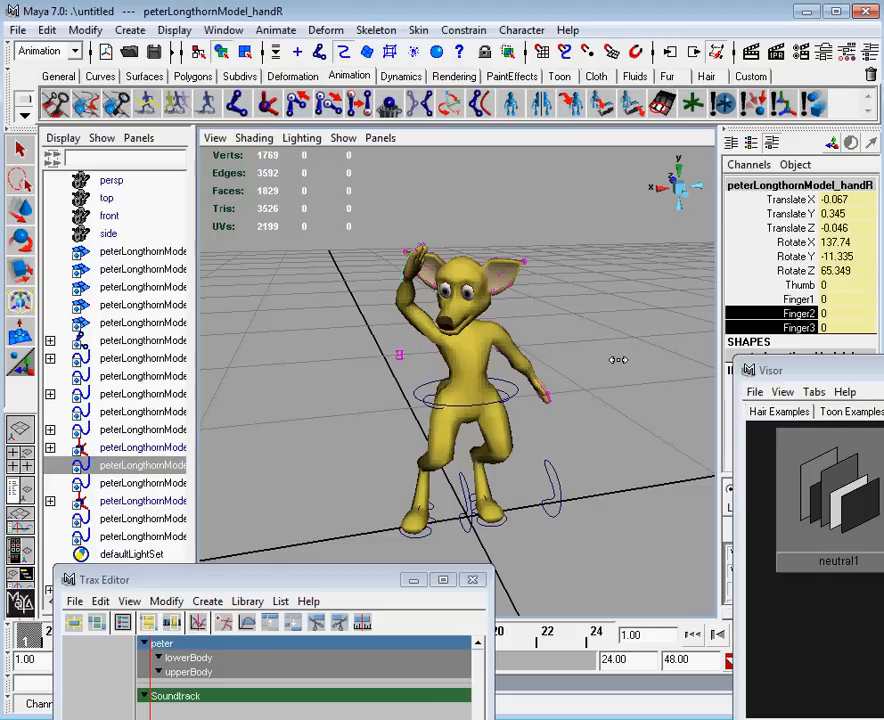
{"action": "middle_click_drag", "start_coordinate": [602, 357], "coordinate": [660, 345]}
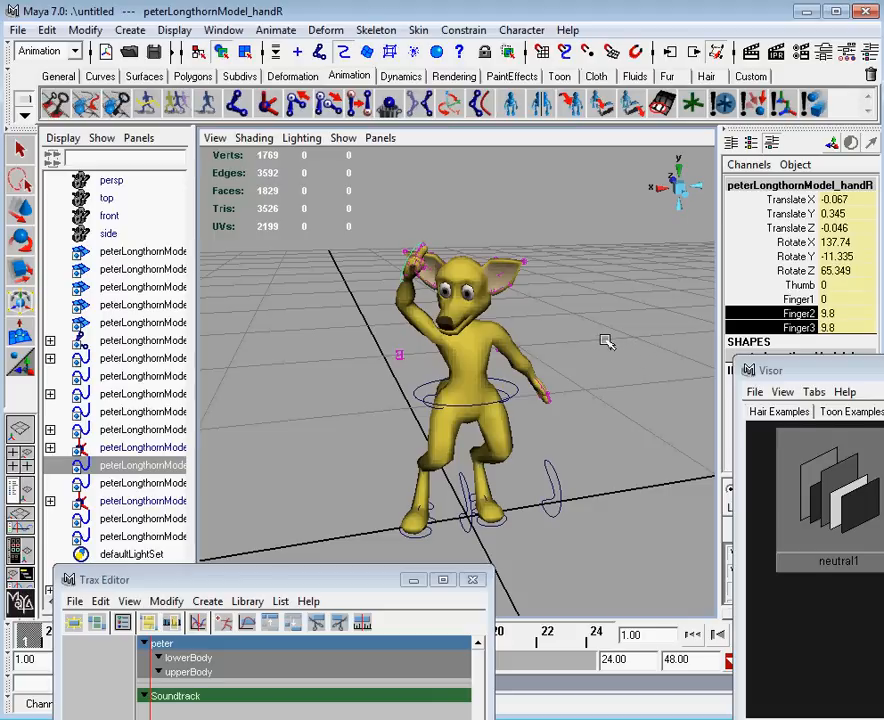
Bring the Visor and Trax Editor into reach and create a pose named pointing from the character's current stance
{"action": "left_click_drag", "start_coordinate": [872, 372], "coordinate": [718, 307]}
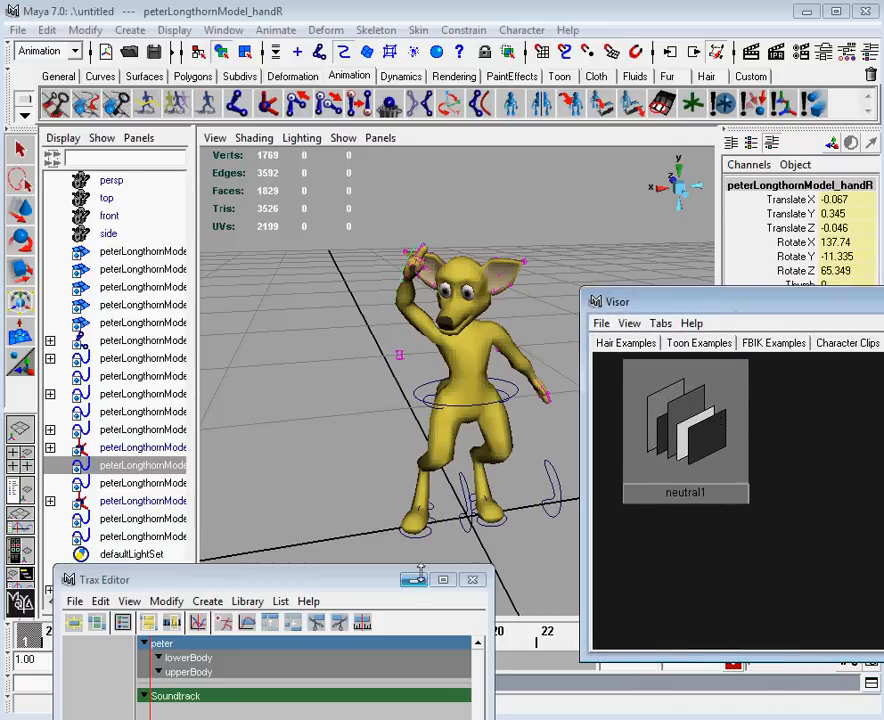
{"action": "left_click_drag", "start_coordinate": [370, 590], "coordinate": [360, 467]}
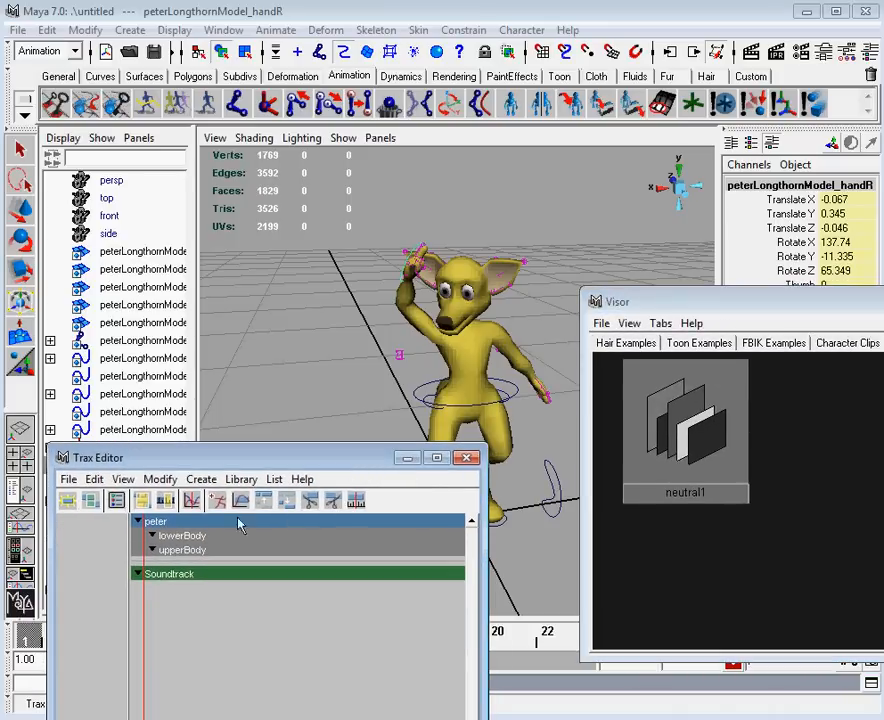
{"action": "left_click", "coordinate": [203, 480]}
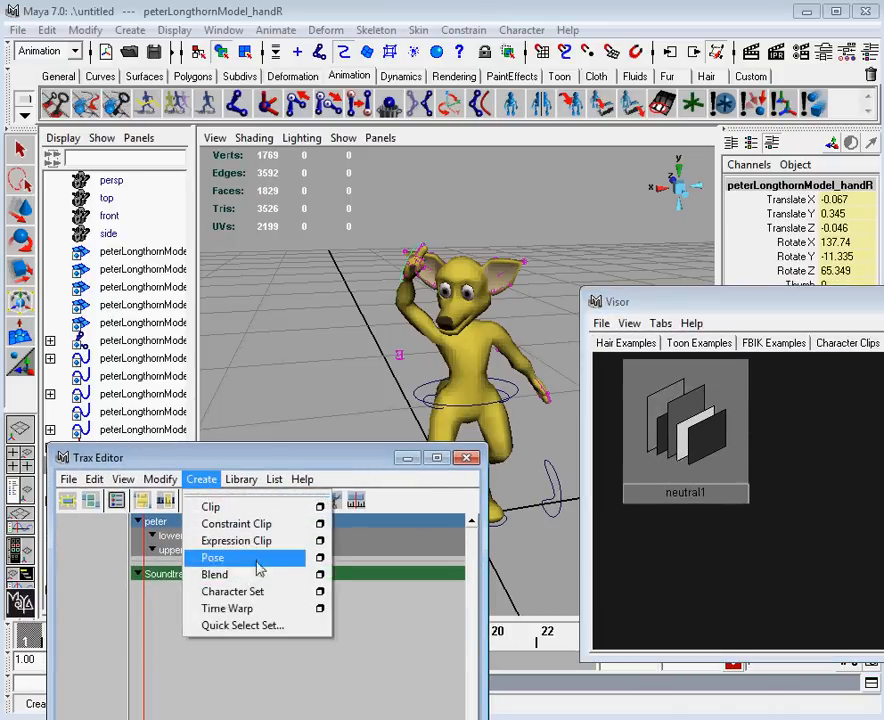
{"action": "left_click", "coordinate": [317, 563]}
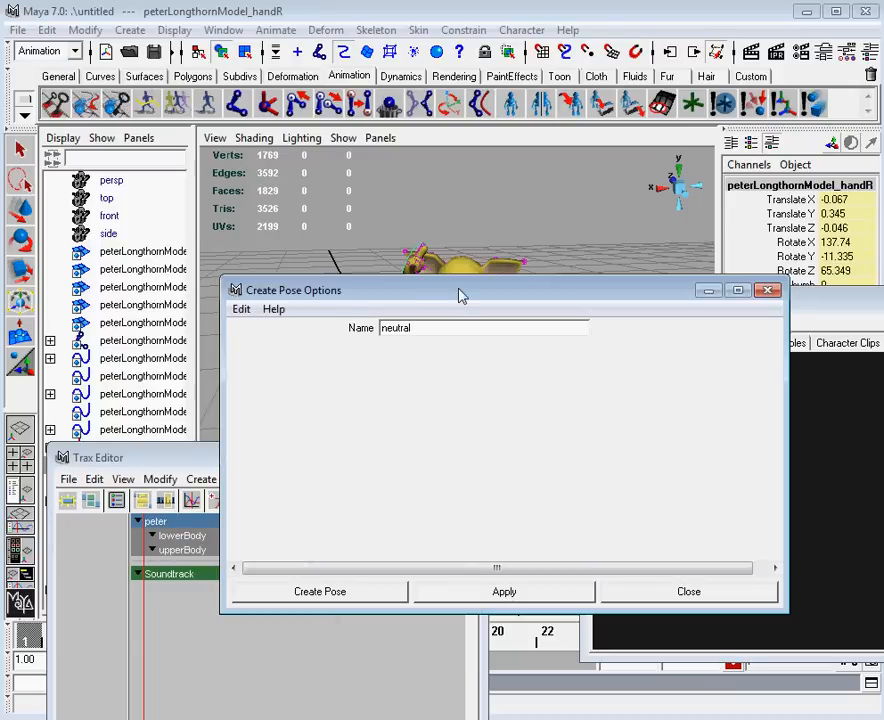
{"action": "left_click_drag", "start_coordinate": [466, 296], "coordinate": [375, 326]}
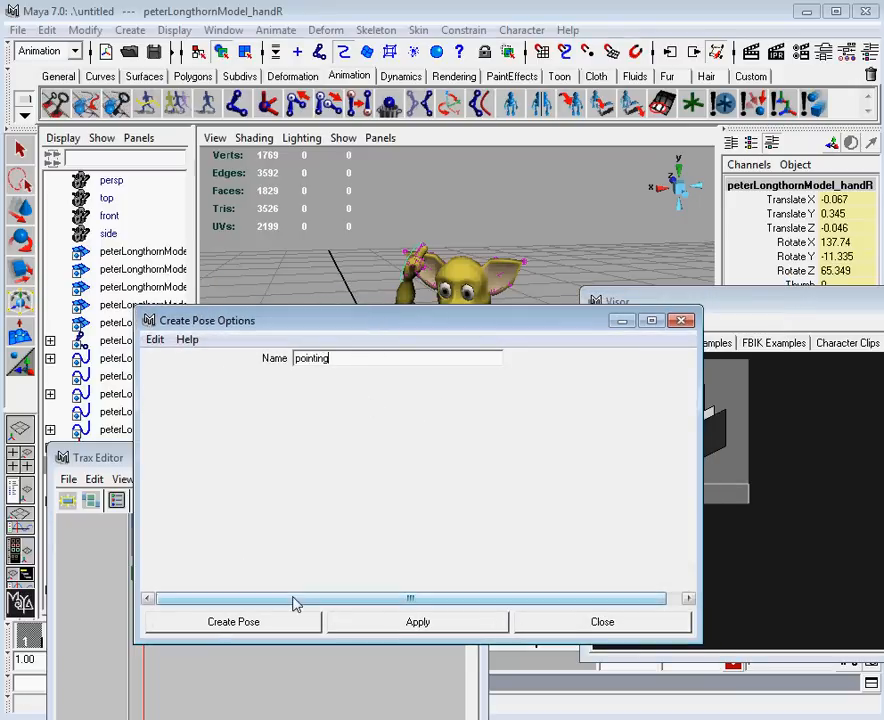
{"action": "left_click", "coordinate": [262, 622]}
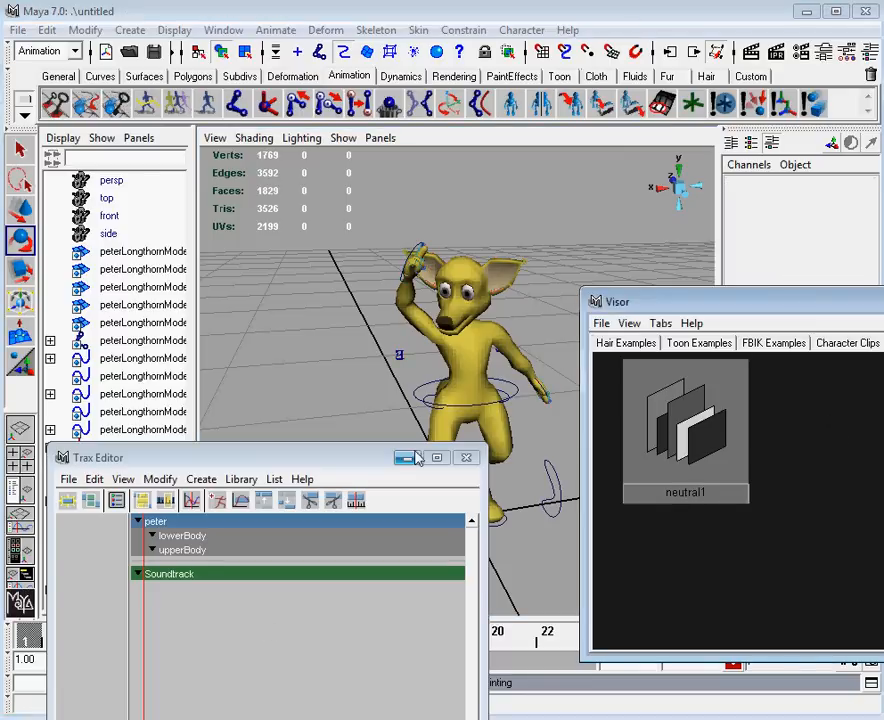
With nothing selected, create the character's pose once more with the name pointing
{"action": "left_click", "coordinate": [327, 378]}
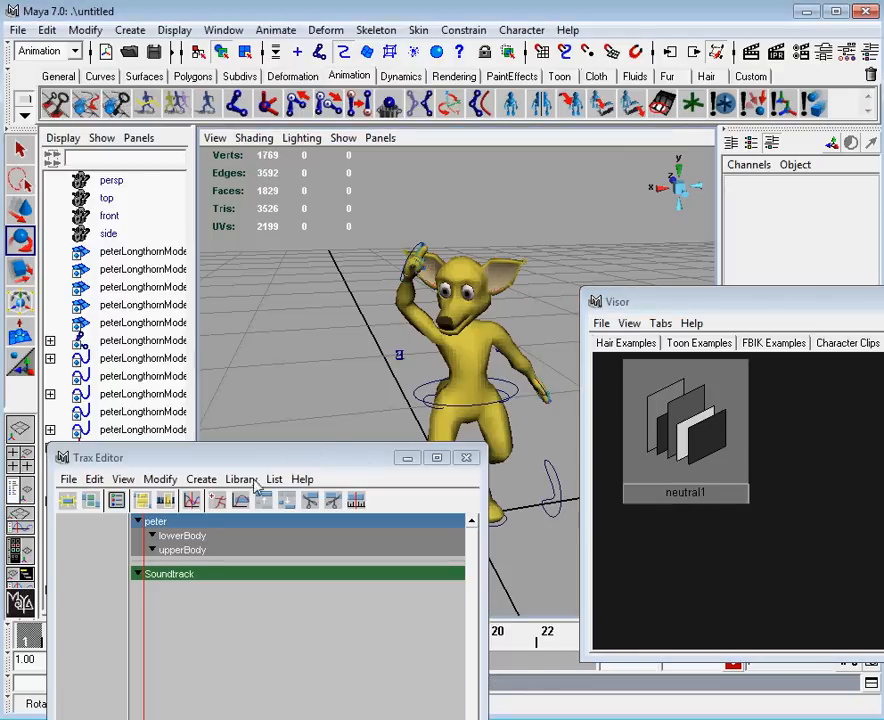
{"action": "left_click", "coordinate": [201, 479]}
{"action": "left_click", "coordinate": [318, 562]}
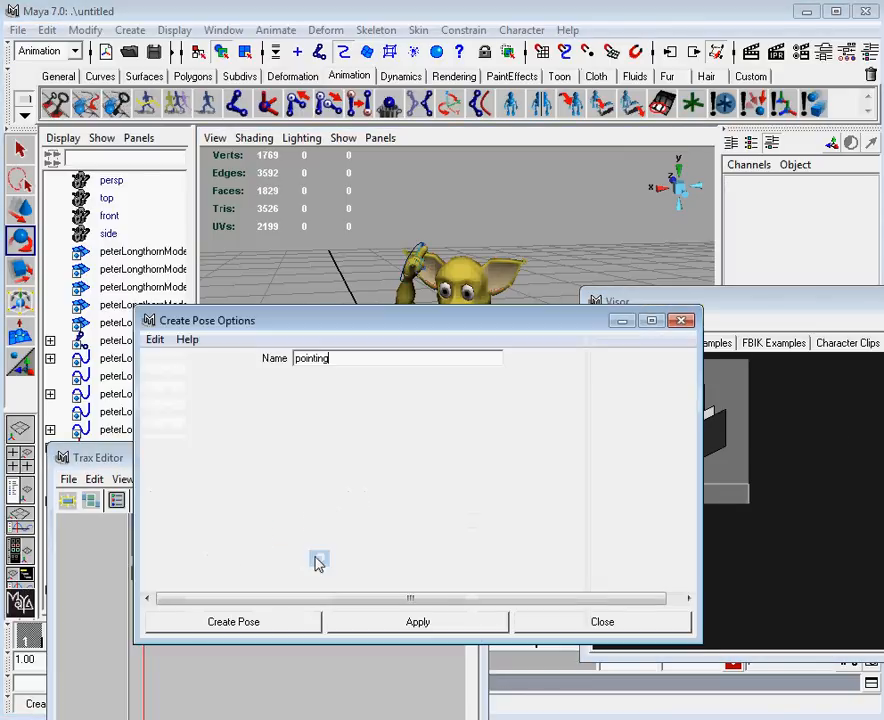
{"action": "left_click", "coordinate": [364, 624]}
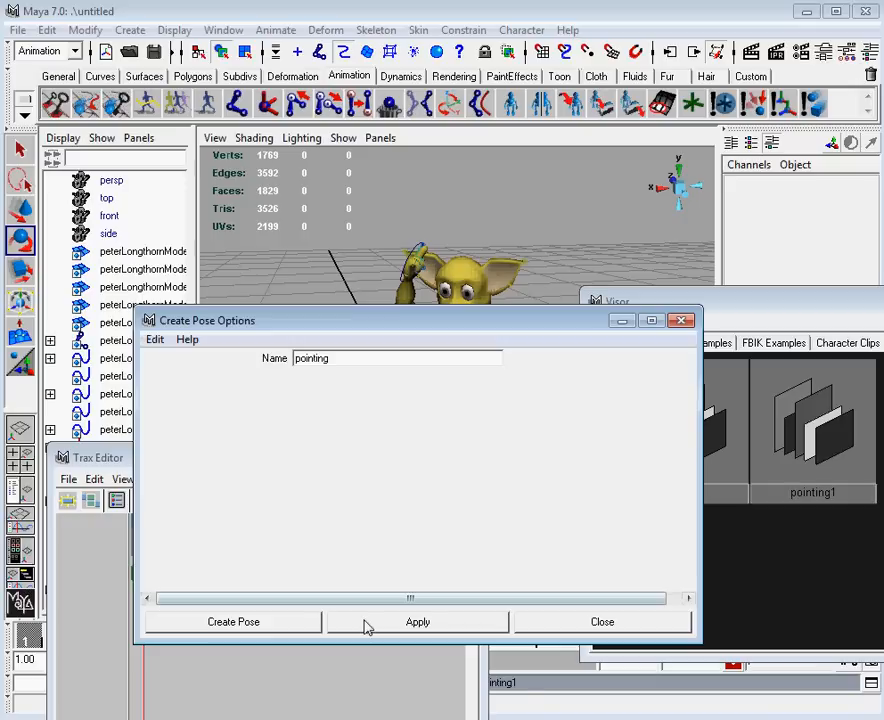
Move the Create Pose Options window clear of the stored poses in the Visor and close it
{"action": "left_click_drag", "start_coordinate": [445, 330], "coordinate": [420, 444]}
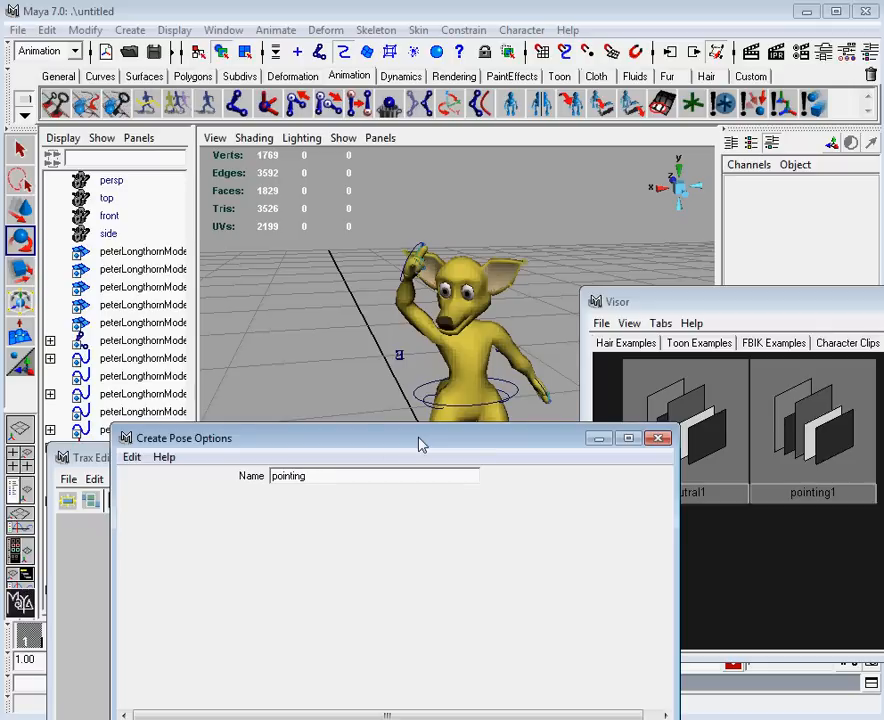
{"action": "left_click", "coordinate": [704, 406]}
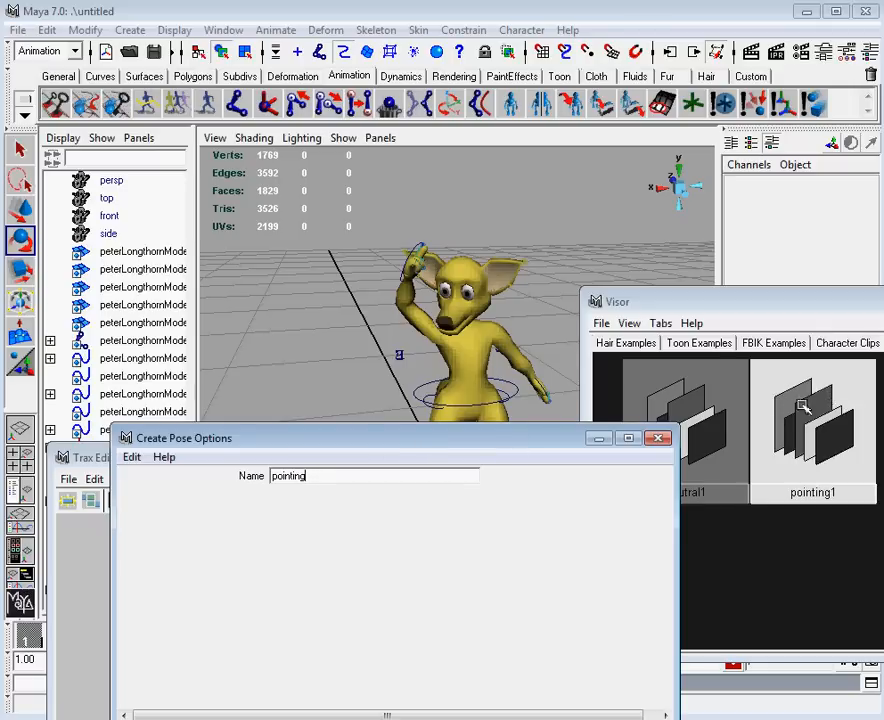
{"action": "left_click_drag", "start_coordinate": [543, 443], "coordinate": [510, 466]}
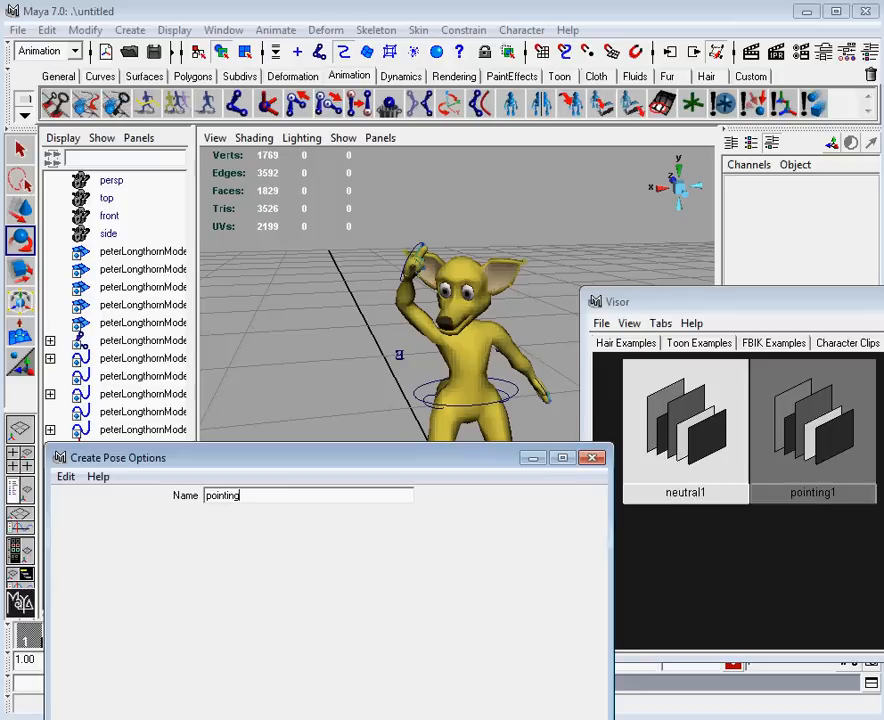
{"action": "left_click", "coordinate": [592, 457]}
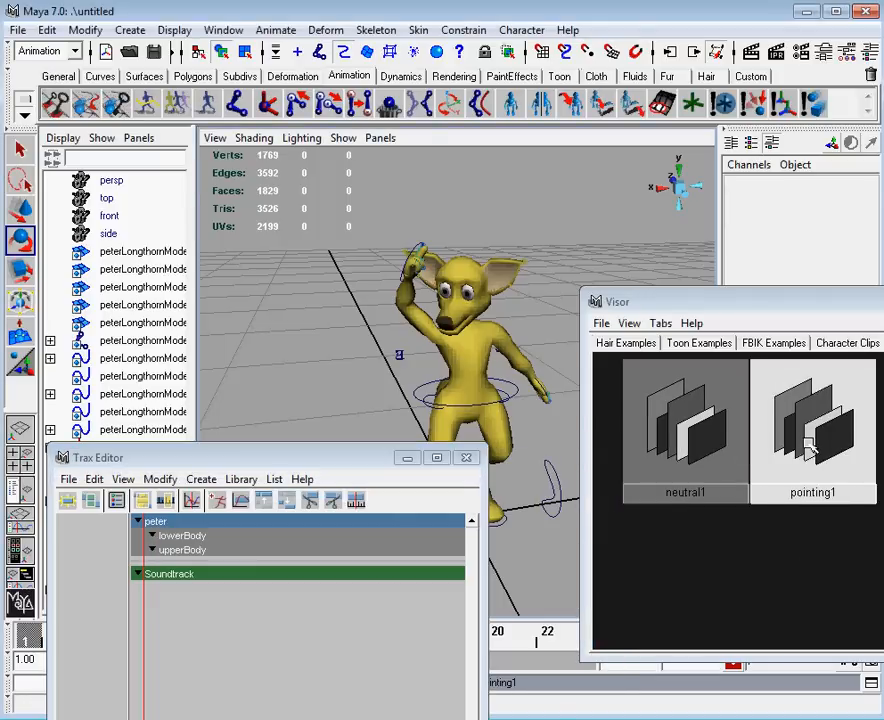
Move the Trax Editor clear of the character's legs and apply the stored neutral1 pose to the character
{"action": "left_click_drag", "start_coordinate": [357, 462], "coordinate": [365, 570]}
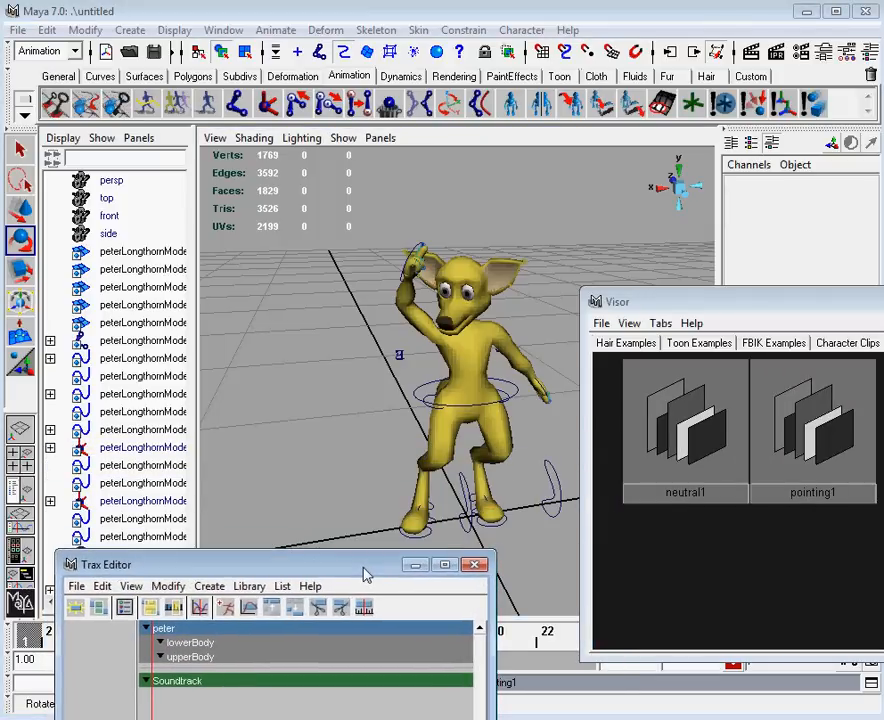
{"action": "right_click", "coordinate": [684, 412]}
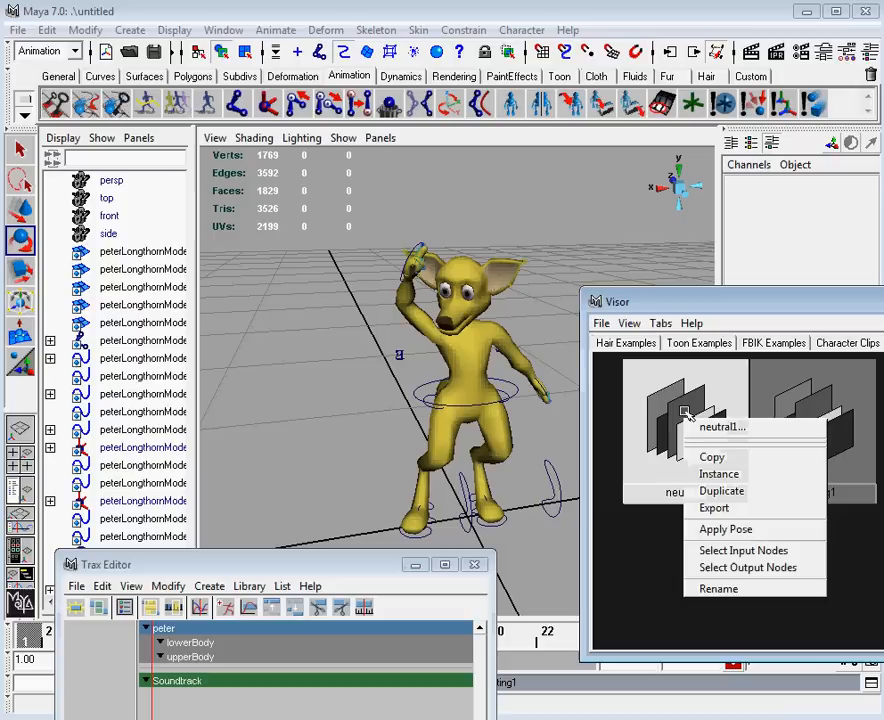
{"action": "left_click", "coordinate": [740, 530]}
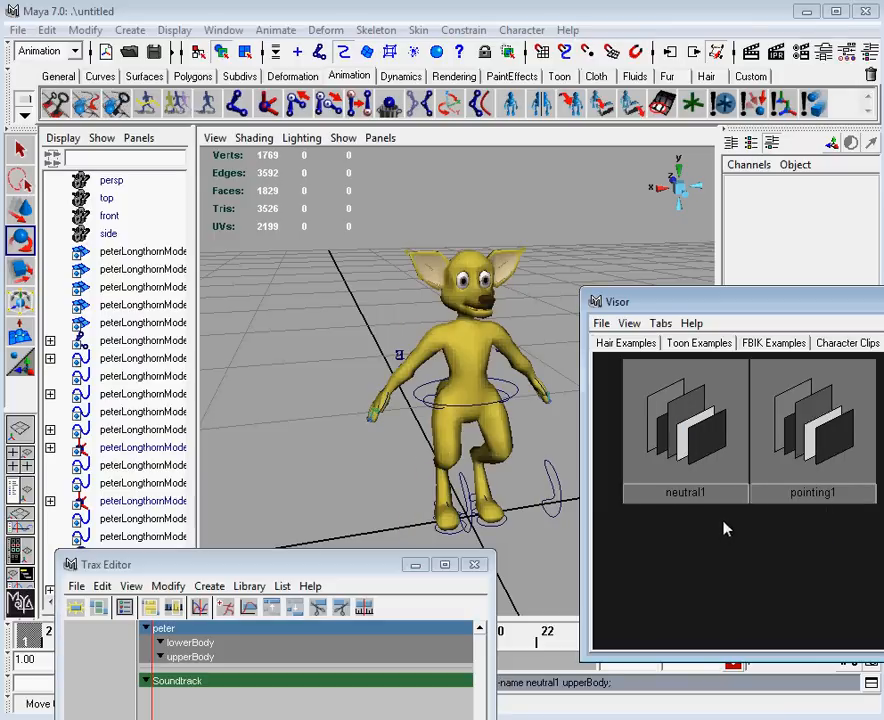
Apply the stored pointing1 pose to the character and return it to the stored neutral1 pose
{"action": "left_click", "coordinate": [785, 400]}
{"action": "right_click", "coordinate": [783, 399]}
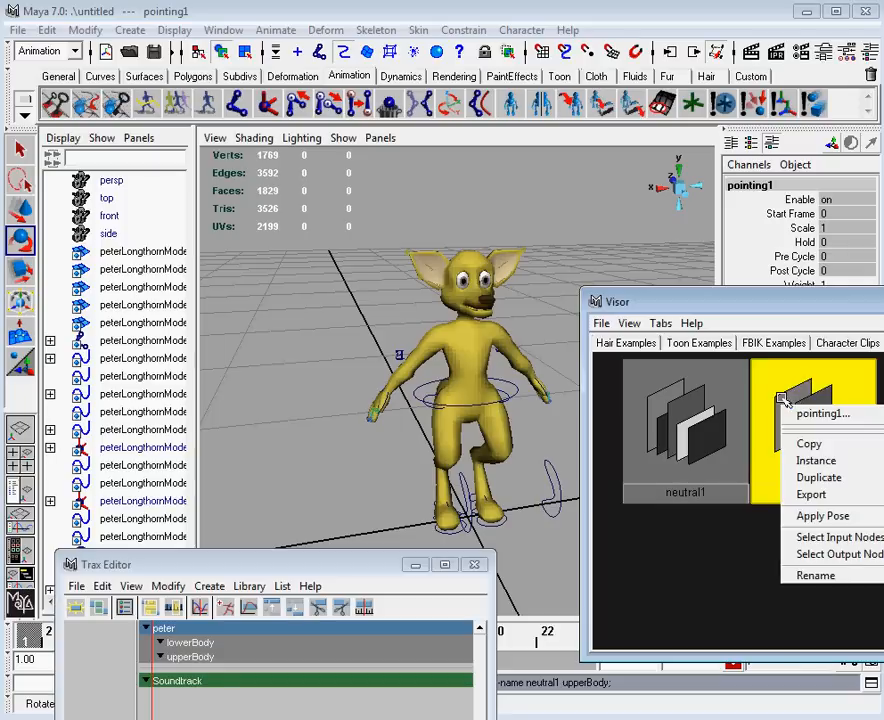
{"action": "left_click", "coordinate": [838, 516]}
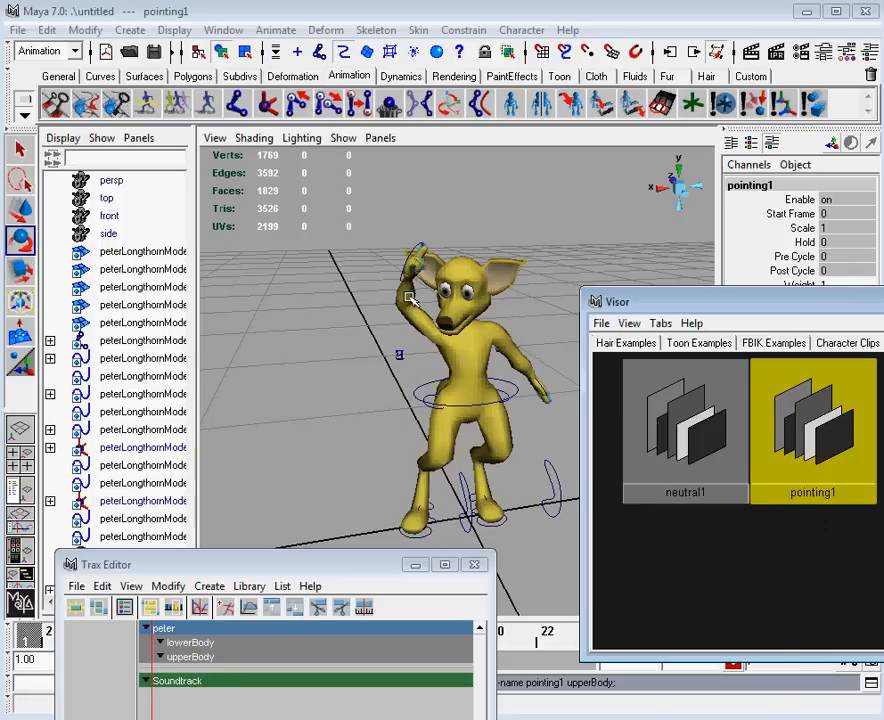
{"action": "right_click", "coordinate": [672, 398]}
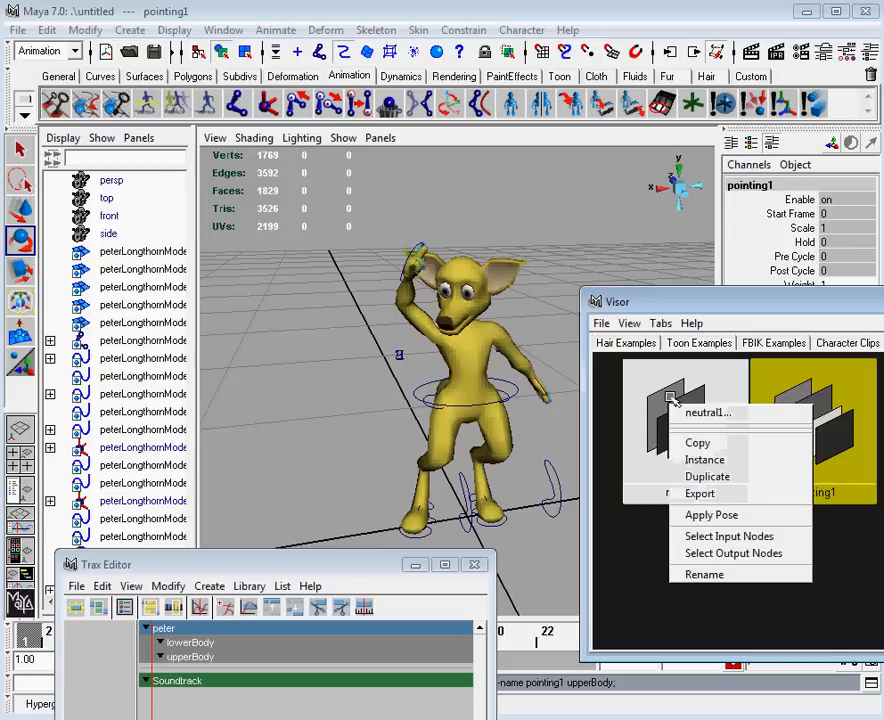
{"action": "left_click", "coordinate": [730, 515]}
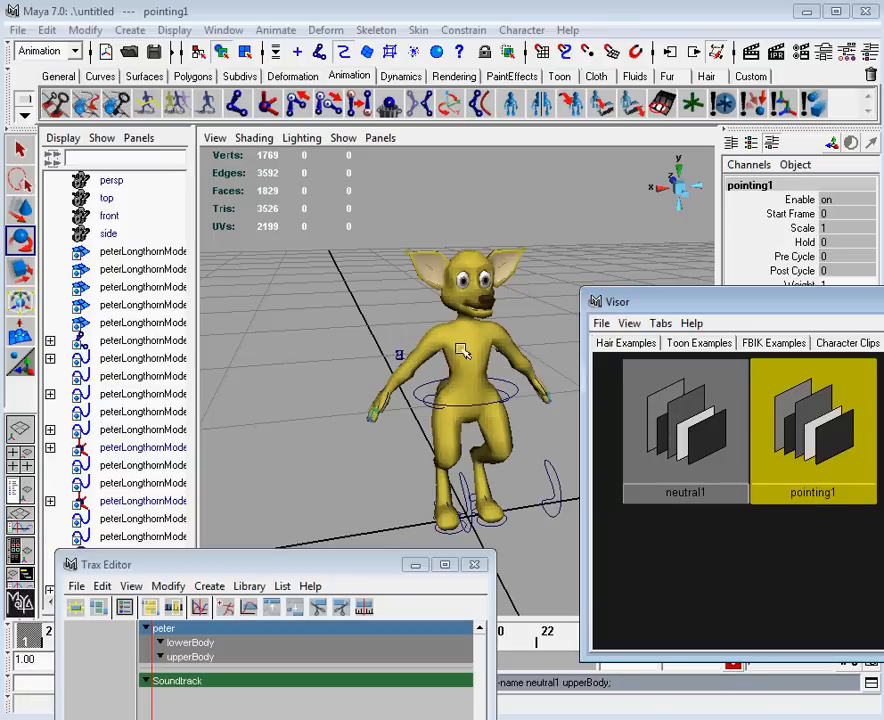
Raise the right heel control to about Translate Y 0.15 and move it forward to about Translate Z -0.179
{"action": "left_click_drag", "start_coordinate": [462, 350], "coordinate": [378, 432], "text": "alt"}
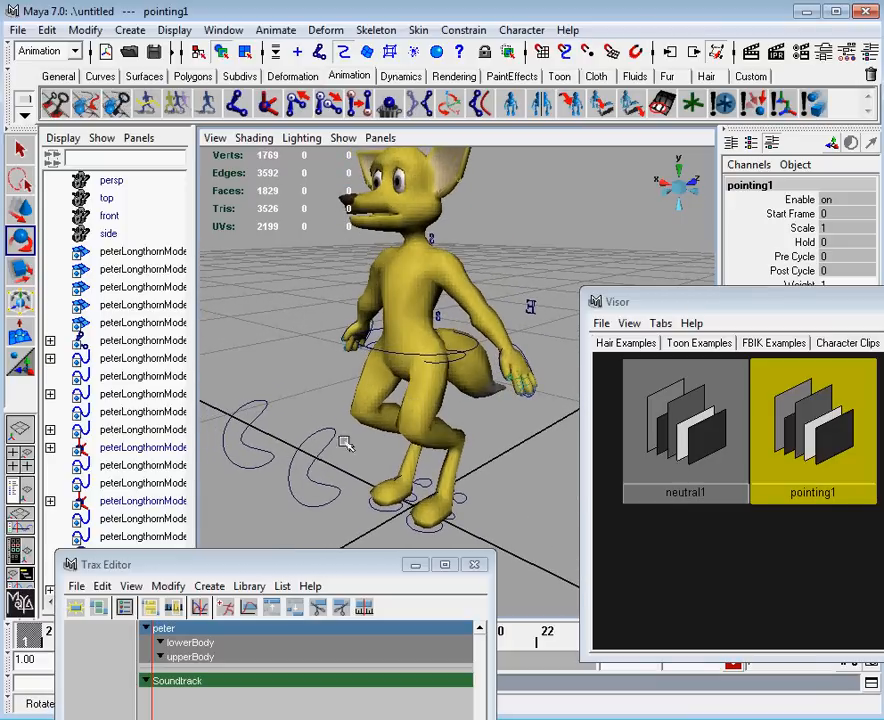
{"action": "left_click_drag", "start_coordinate": [341, 489], "coordinate": [401, 386], "text": "alt"}
{"action": "left_click", "coordinate": [409, 455]}
{"action": "key", "text": "w"}
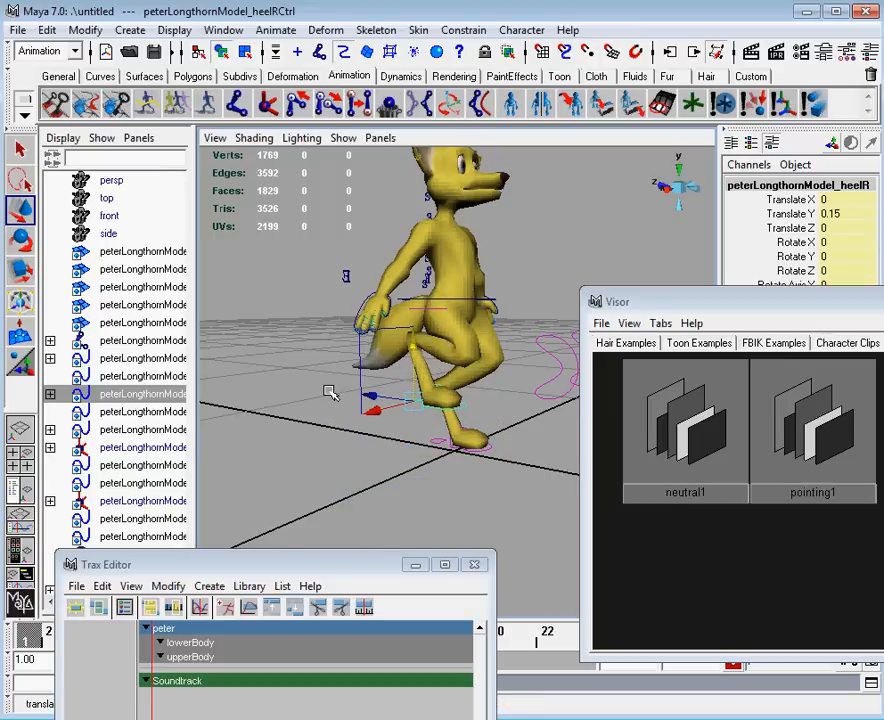
{"action": "left_click_drag", "start_coordinate": [330, 392], "coordinate": [474, 450], "text": "alt"}
{"action": "left_click", "coordinate": [460, 440]}
Rotate the right foot ball control about 39.6 degrees in X to bend the raised foot
{"action": "left_click", "coordinate": [476, 413]}
{"action": "key", "text": "e"}
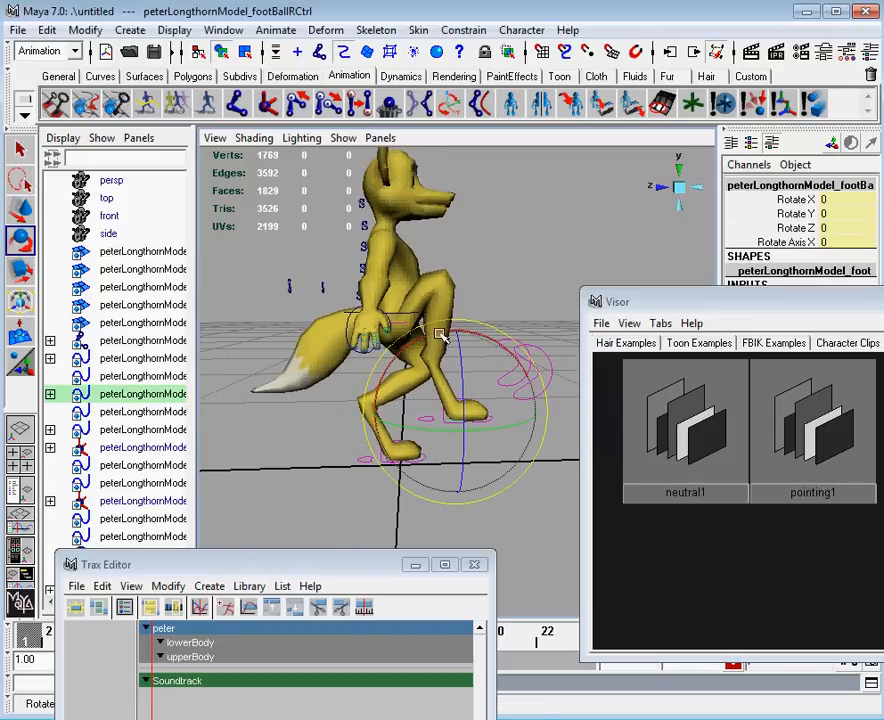
{"action": "left_click_drag", "start_coordinate": [441, 335], "coordinate": [427, 418]}
Shift the right heel control outward to about Translate X 0.042 and lift it to about Translate Y 0.199
{"action": "key", "text": "w"}
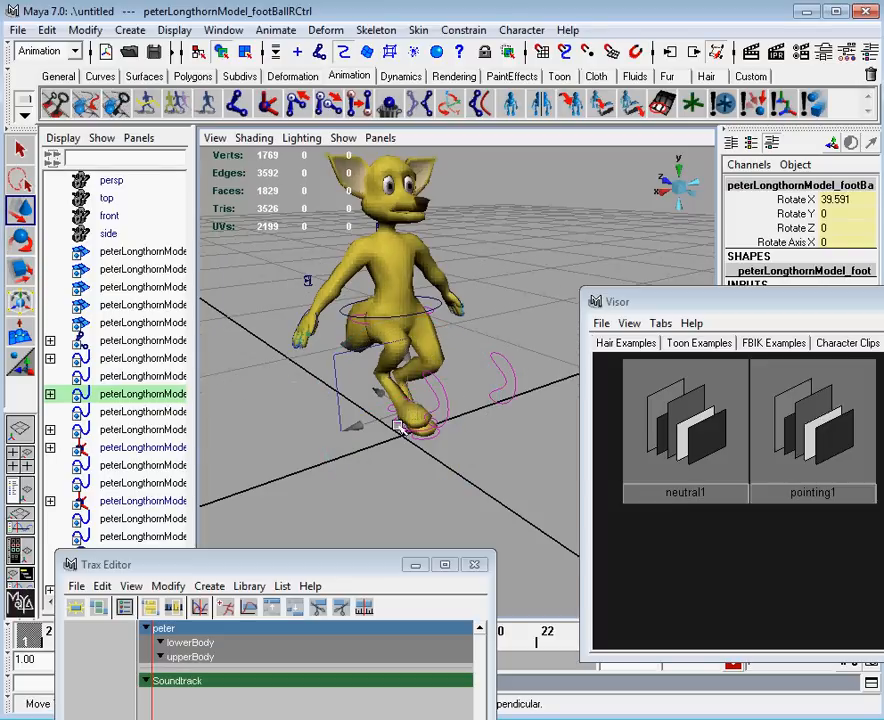
{"action": "left_click_drag", "start_coordinate": [410, 465], "coordinate": [444, 470], "text": "alt"}
{"action": "left_click", "coordinate": [444, 470]}
{"action": "left_click", "coordinate": [398, 418]}
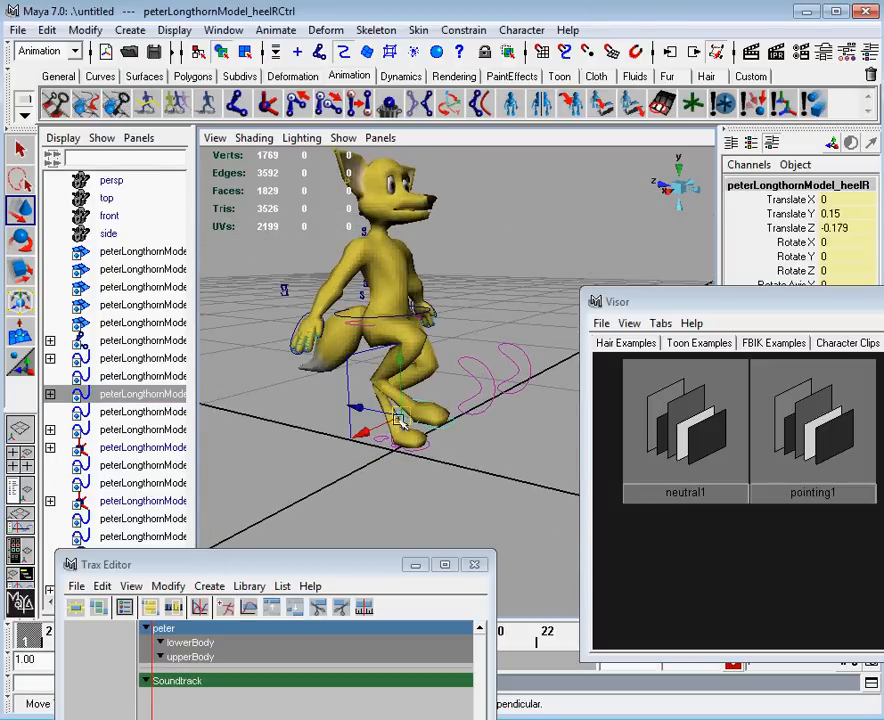
{"action": "left_click_drag", "start_coordinate": [378, 444], "coordinate": [351, 436]}
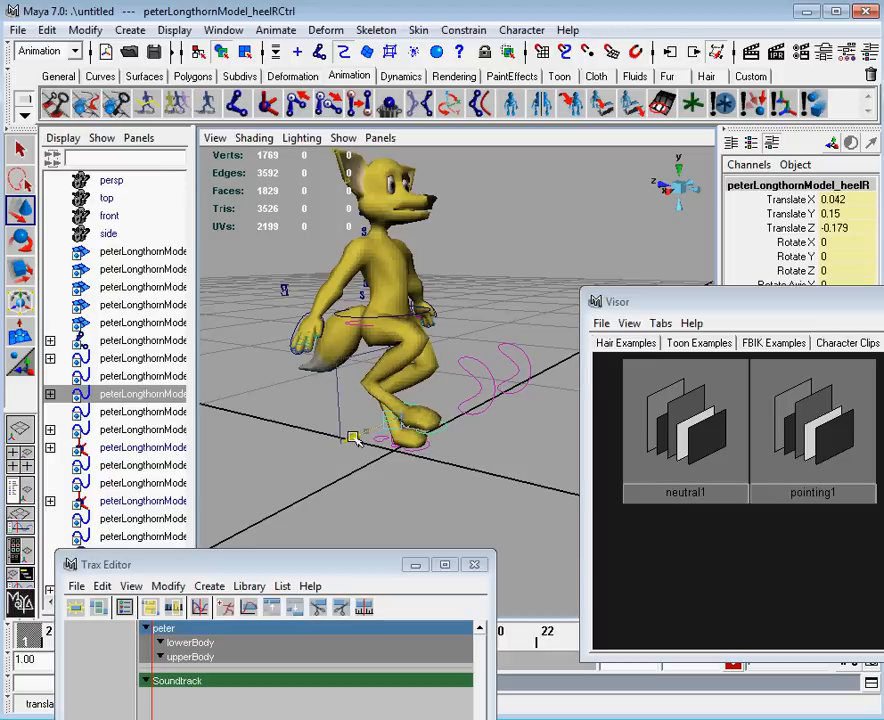
{"action": "mouse_move", "coordinate": [389, 372]}
{"action": "left_mouse_down"}
{"action": "mouse_move", "coordinate": [400, 366]}
{"action": "mouse_move", "coordinate": [396, 358]}
{"action": "left_mouse_up"}
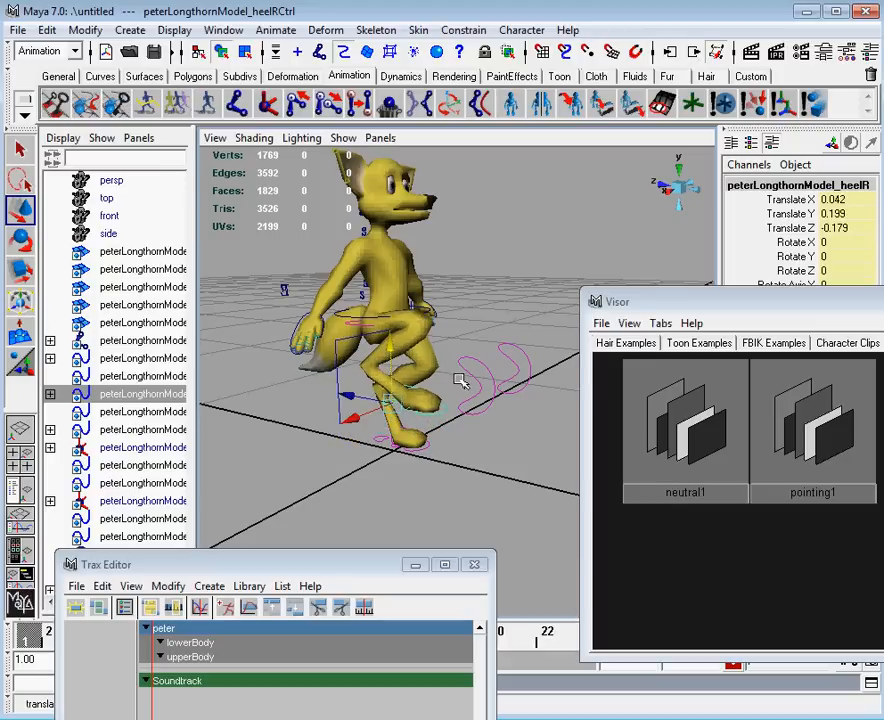
Move the right knee control outward and up to about Translate X 0.189, Y 0.042 and Z -0.107
{"action": "left_click_drag", "start_coordinate": [458, 380], "coordinate": [276, 420], "text": "alt"}
{"action": "left_click", "coordinate": [407, 429]}
{"action": "left_click_drag", "start_coordinate": [333, 365], "coordinate": [324, 338]}
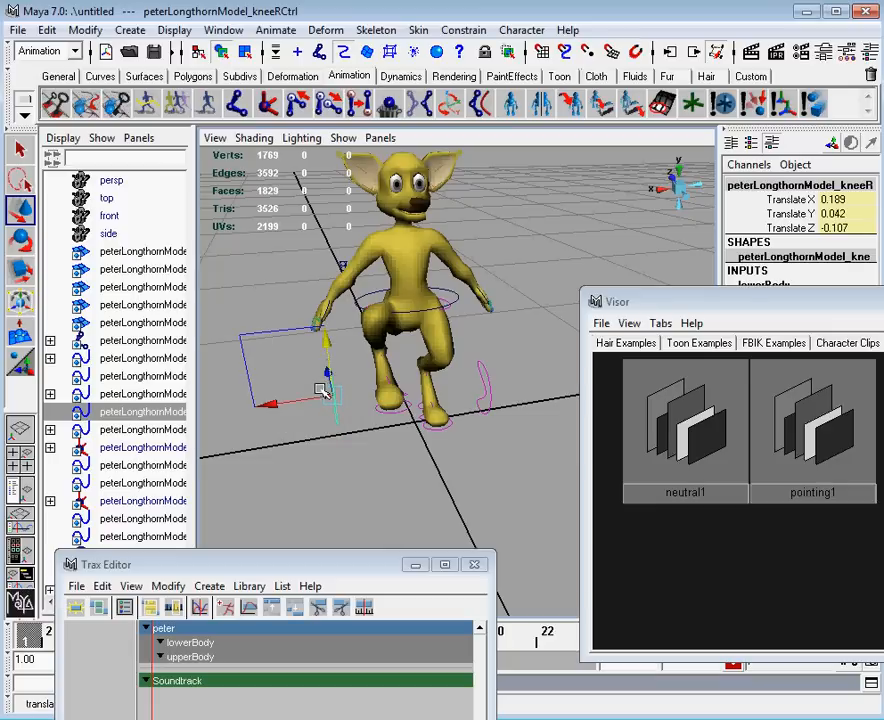
Rotate the head control backward so the character looks upward
{"action": "left_click_drag", "start_coordinate": [316, 396], "coordinate": [400, 424], "text": "alt"}
{"action": "left_click_drag", "start_coordinate": [351, 375], "coordinate": [351, 375]}
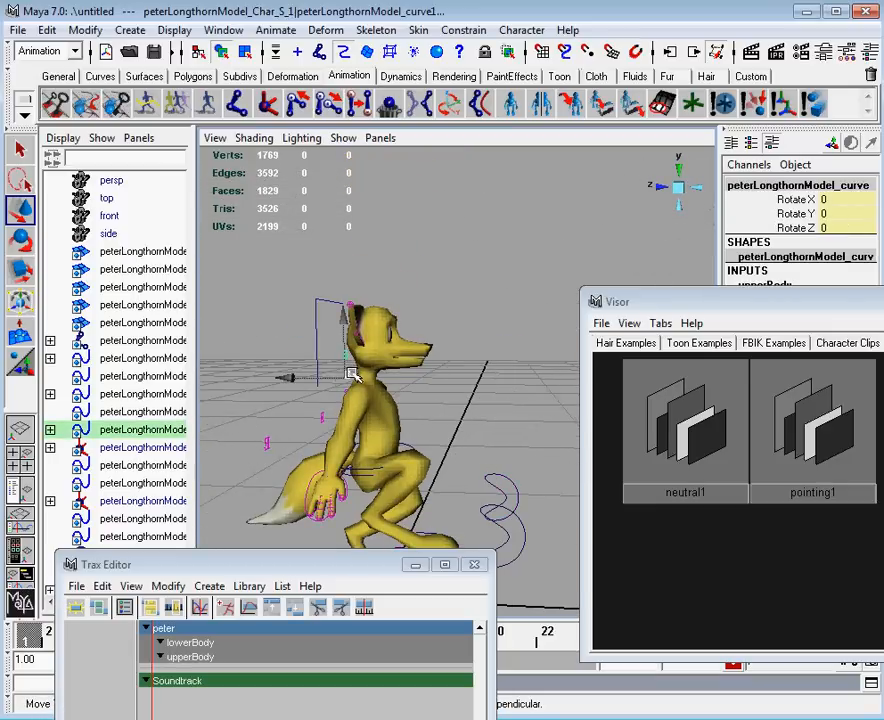
{"action": "key", "text": "e"}
{"action": "left_click_drag", "start_coordinate": [401, 307], "coordinate": [392, 300]}
Move the right hand control to about Translate X -0.077 and Z 0.076
{"action": "left_click", "coordinate": [320, 486]}
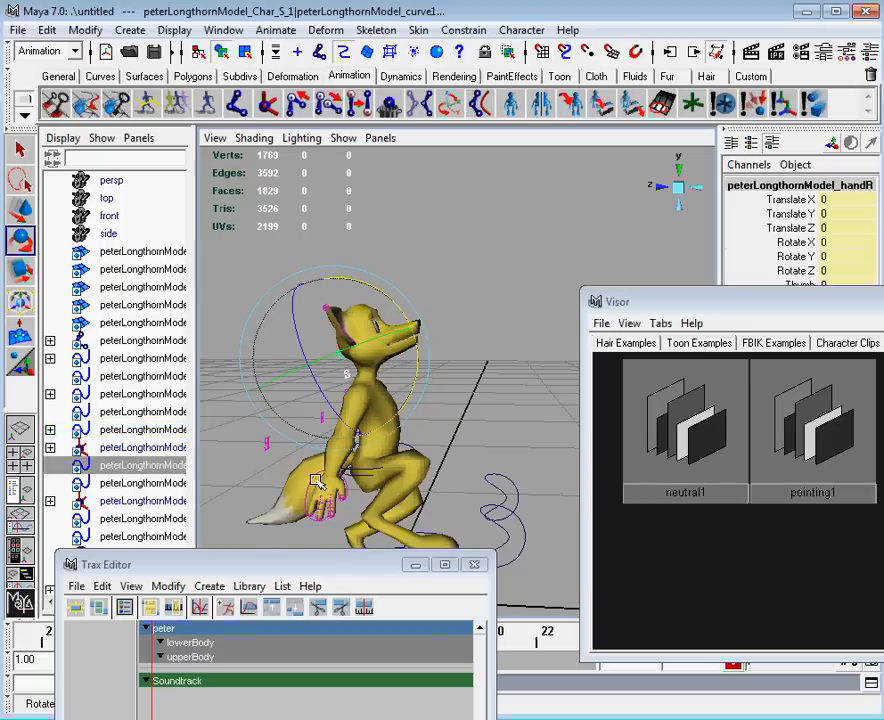
{"action": "key", "text": "w"}
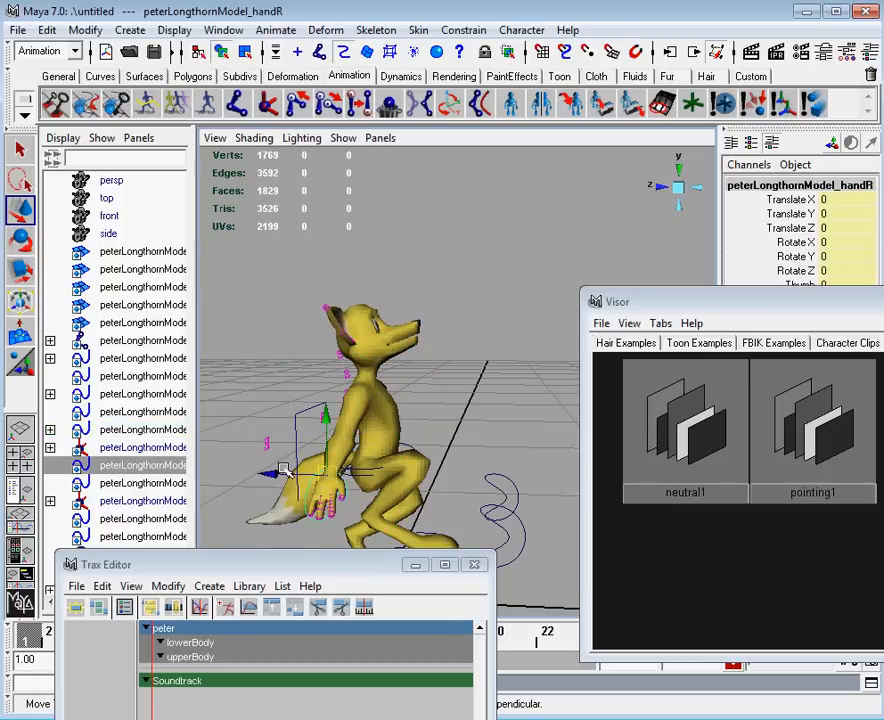
{"action": "left_click_drag", "start_coordinate": [285, 470], "coordinate": [472, 459]}
{"action": "key", "text": "e"}
{"action": "middle_click_drag", "start_coordinate": [472, 459], "coordinate": [388, 431], "text": "alt"}
{"action": "left_click_drag", "start_coordinate": [485, 430], "coordinate": [455, 470]}
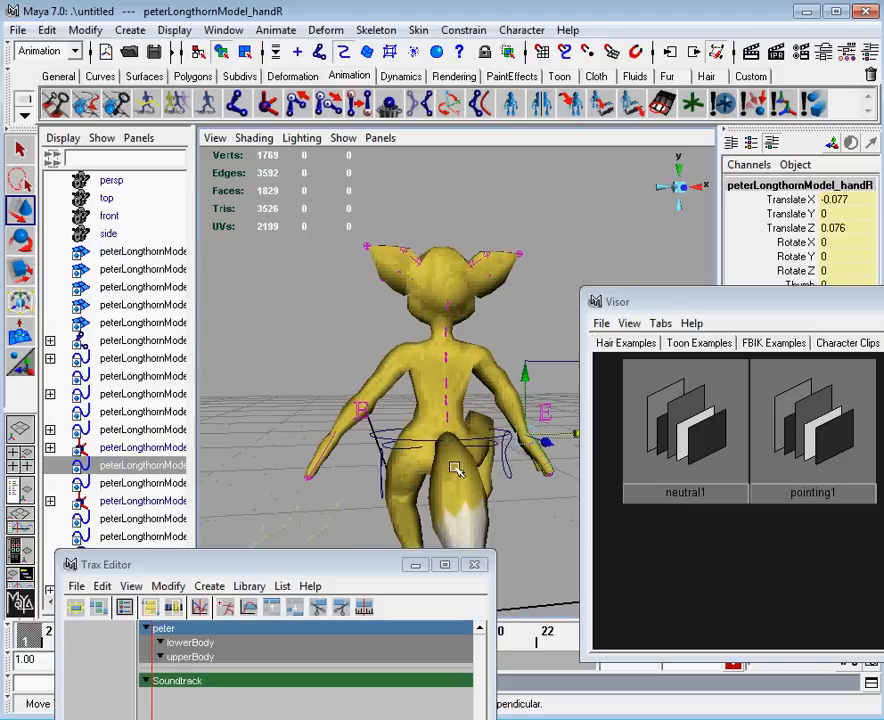
Move the left hand control to about Translate X 0.109, Y 0.014 and Z 0.045
{"action": "left_click", "coordinate": [322, 467]}
{"action": "left_click_drag", "start_coordinate": [316, 476], "coordinate": [468, 419], "text": "alt"}
{"action": "left_click_drag", "start_coordinate": [516, 402], "coordinate": [333, 446]}
{"action": "left_click_drag", "start_coordinate": [330, 393], "coordinate": [446, 430]}
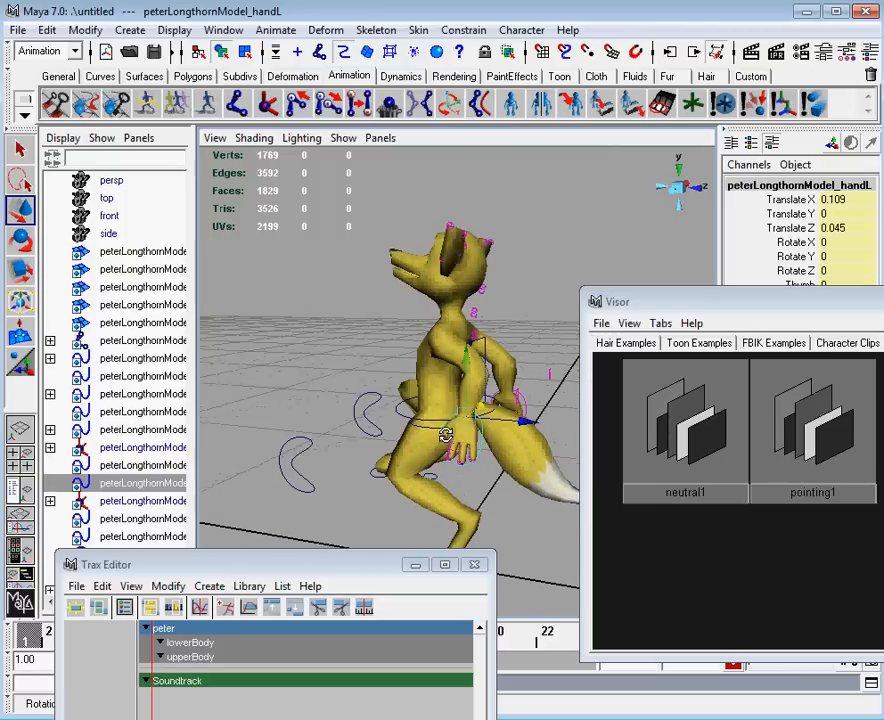
{"action": "mouse_move", "coordinate": [466, 365]}
{"action": "left_mouse_down"}
{"action": "mouse_move", "coordinate": [389, 394]}
{"action": "mouse_move", "coordinate": [375, 334]}
{"action": "mouse_move", "coordinate": [476, 358]}
{"action": "left_mouse_up"}
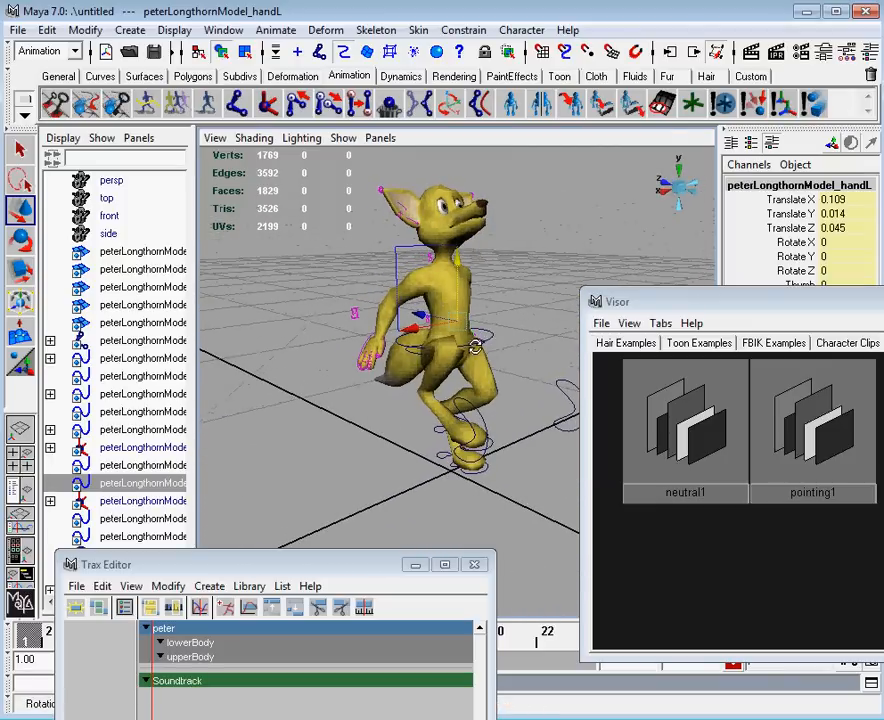
With nothing selected, create a pose named stepUp from the character's current stance and bring the Visor's stored poses into reach
{"action": "left_click", "coordinate": [379, 436]}
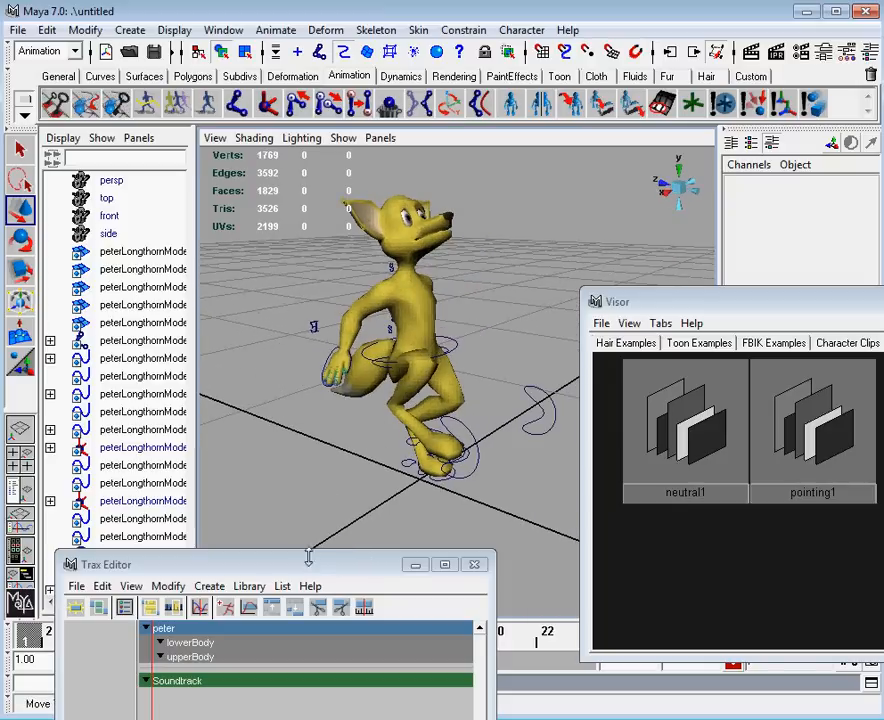
{"action": "left_click_drag", "start_coordinate": [318, 552], "coordinate": [322, 426]}
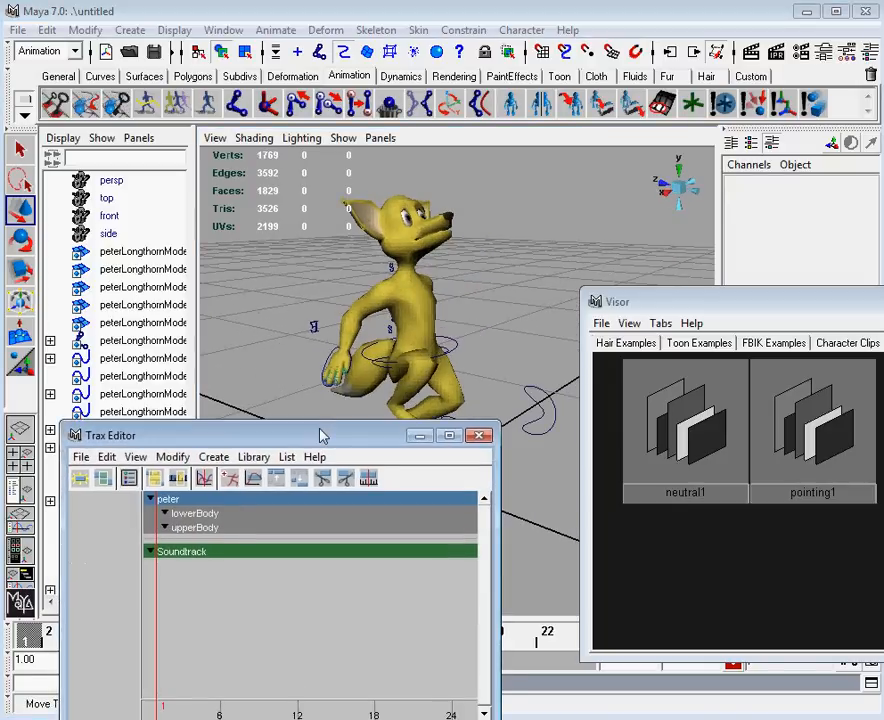
{"action": "left_click", "coordinate": [219, 460]}
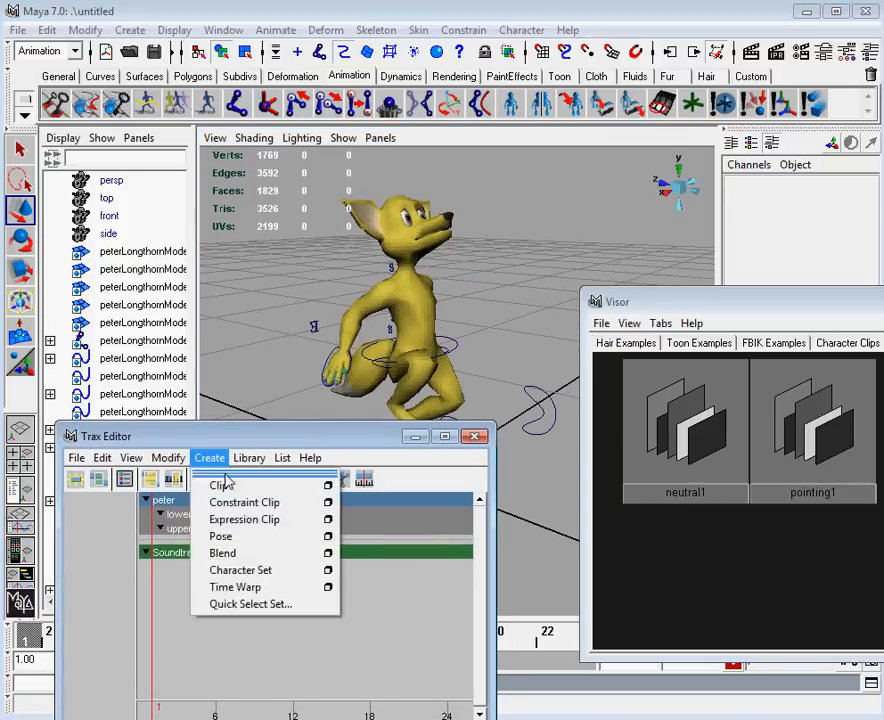
{"action": "left_click", "coordinate": [328, 537]}
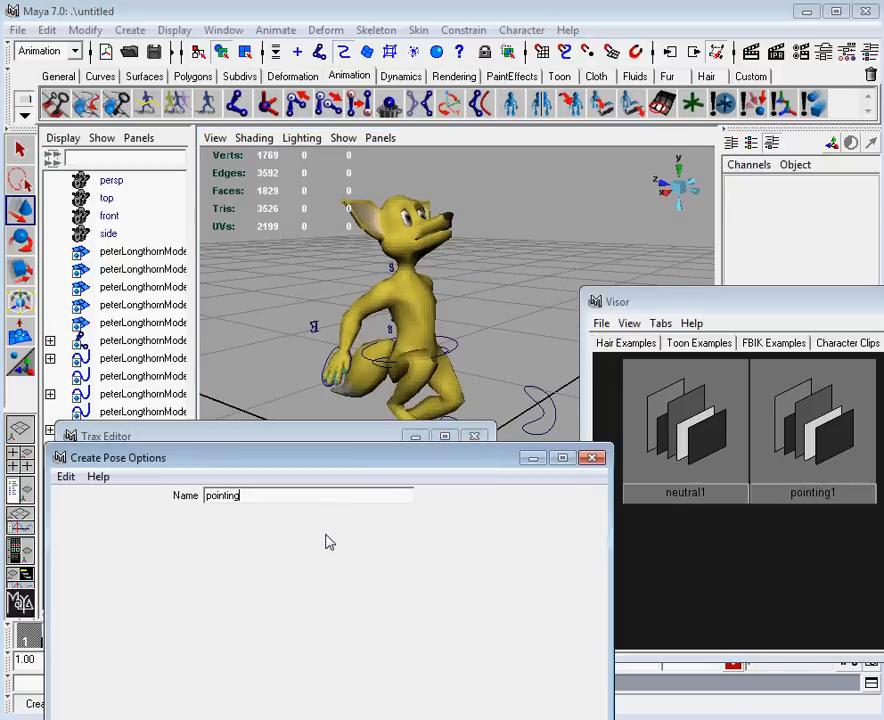
{"action": "double_click", "coordinate": [289, 496]}
{"action": "type", "text": "stepUp"}
{"action": "left_click_drag", "start_coordinate": [820, 313], "coordinate": [665, 216]}
{"action": "left_click", "coordinate": [398, 717]}
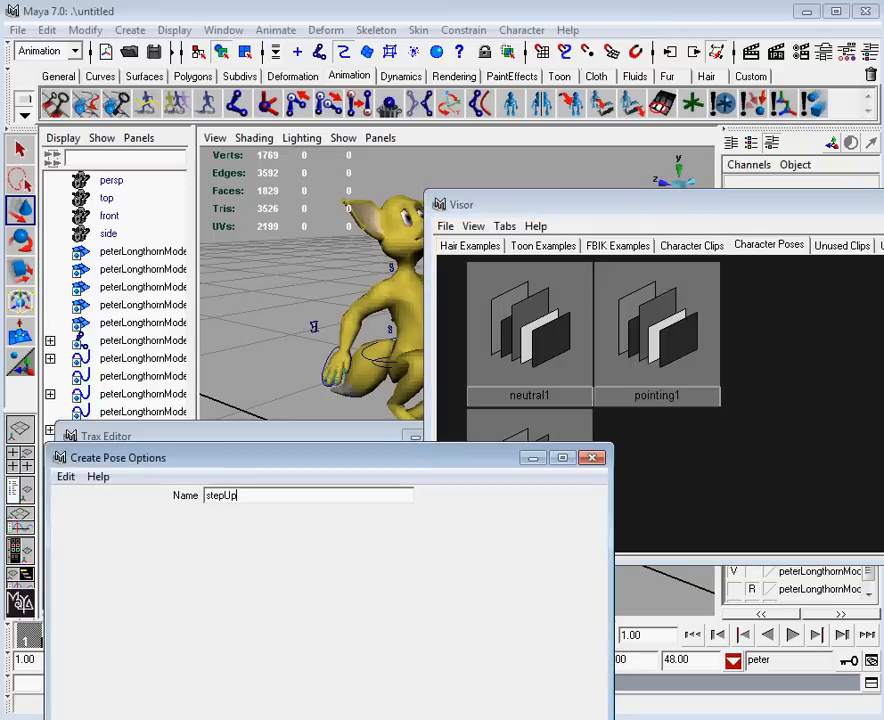
Close the Create Pose Options window and move the Trax Editor and Visor clear of the character
{"action": "left_click_drag", "start_coordinate": [500, 458], "coordinate": [578, 570]}
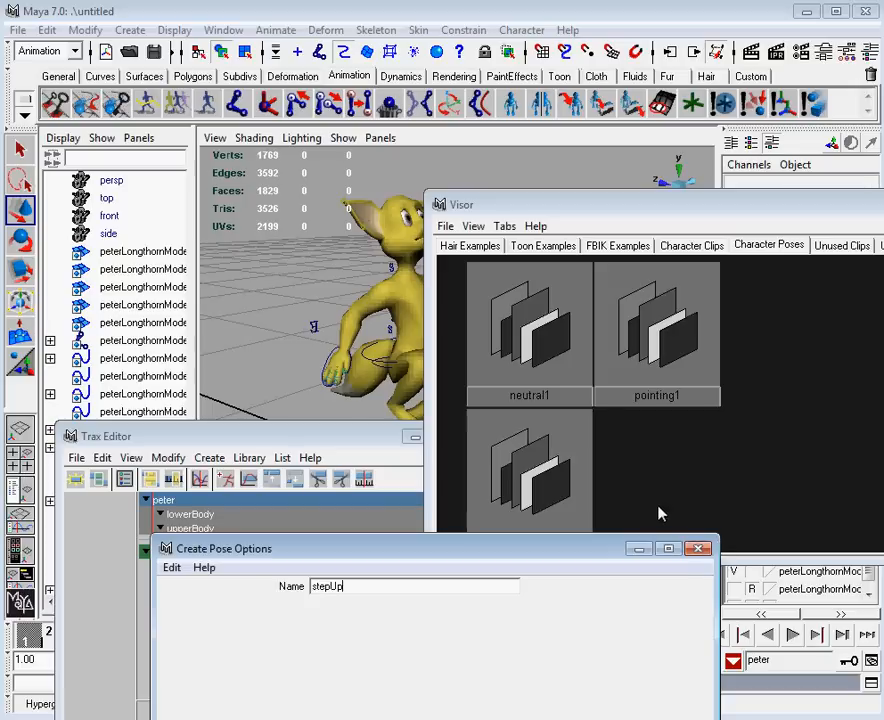
{"action": "left_click", "coordinate": [700, 552]}
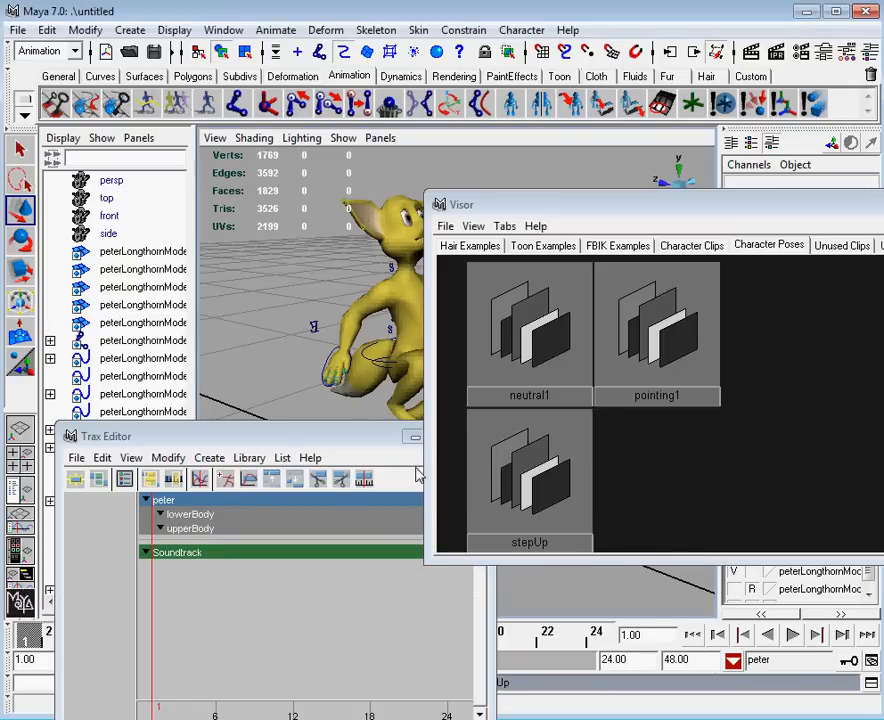
{"action": "left_click_drag", "start_coordinate": [387, 442], "coordinate": [677, 588]}
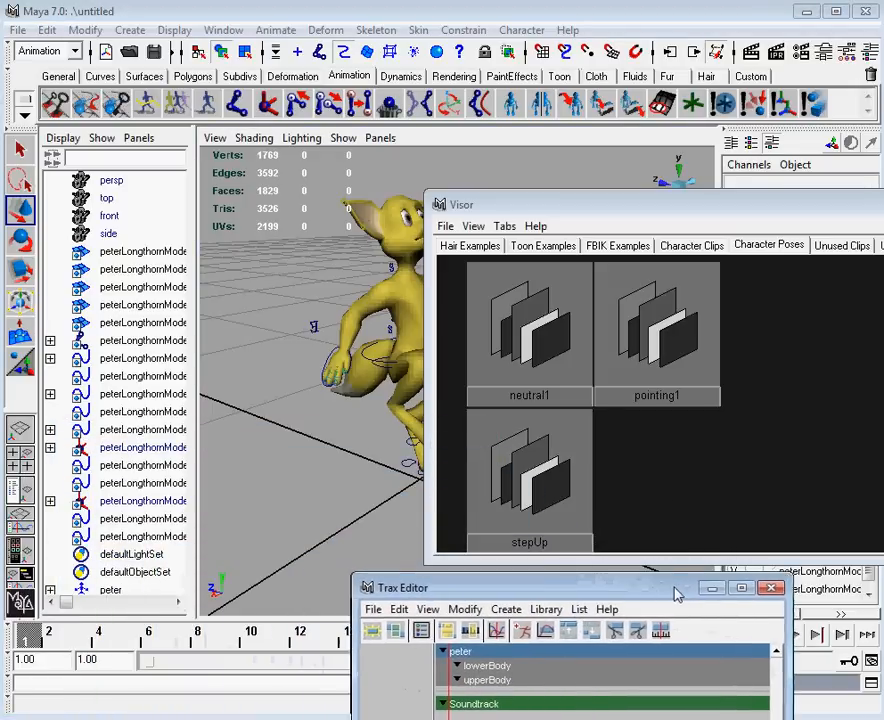
{"action": "left_click_drag", "start_coordinate": [558, 213], "coordinate": [676, 176]}
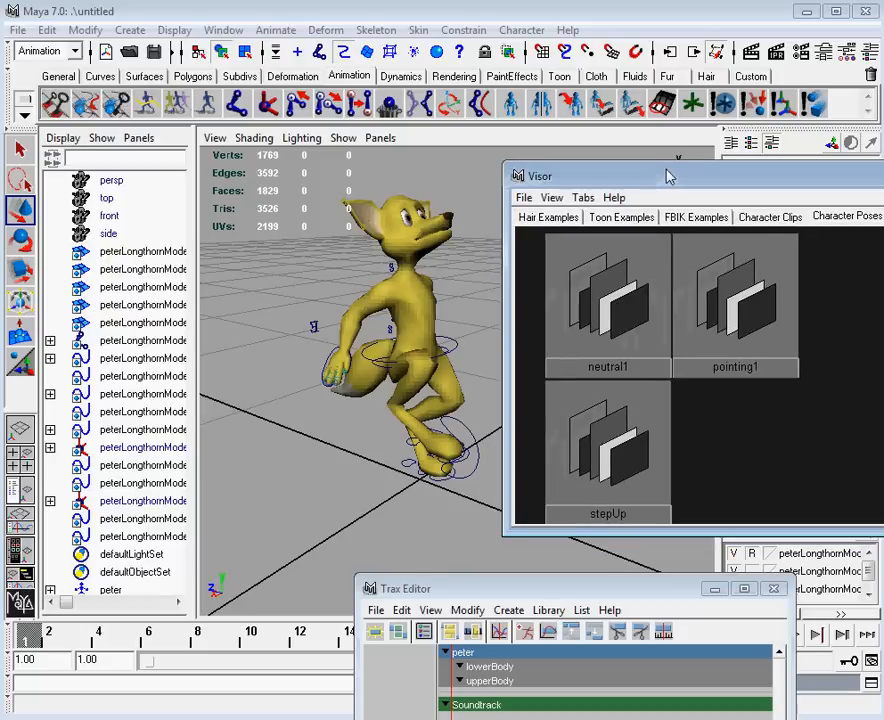
Apply the stored neutral1 pose to the character, followed by the stored stepUp pose
{"action": "right_click", "coordinate": [625, 289]}
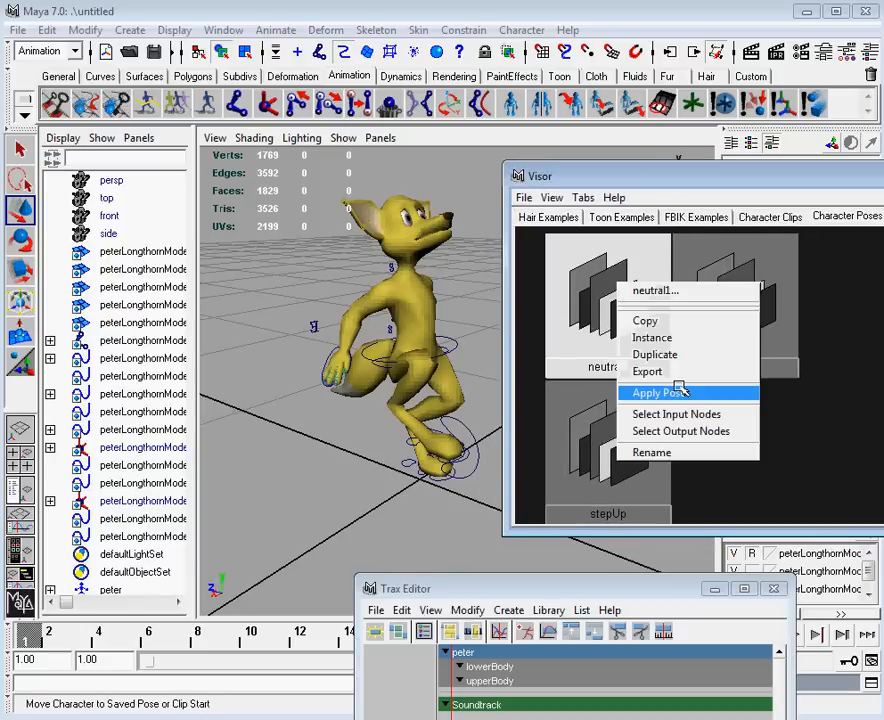
{"action": "left_click", "coordinate": [682, 396]}
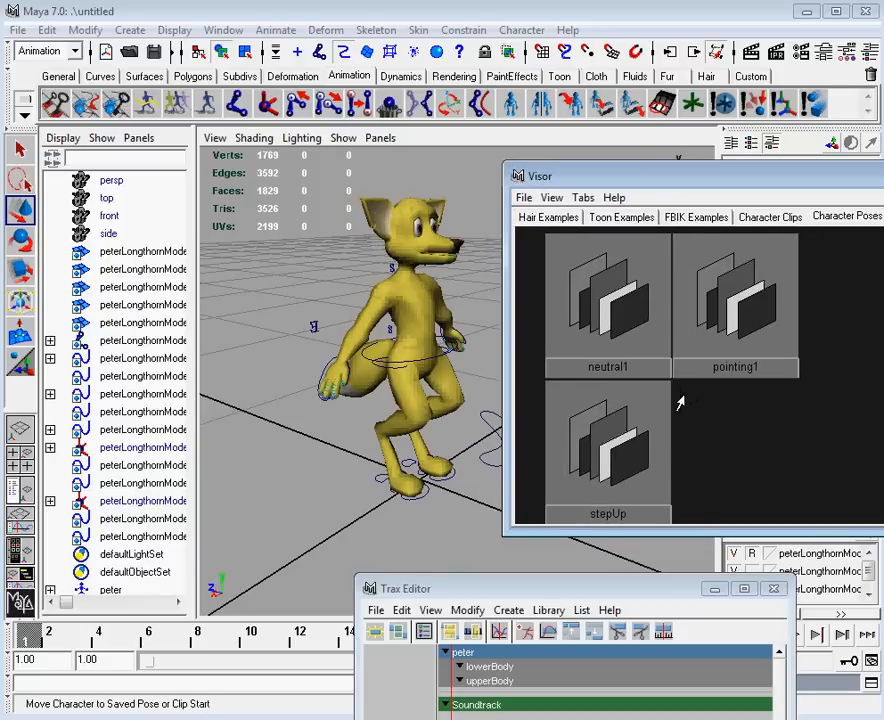
{"action": "right_click", "coordinate": [598, 444]}
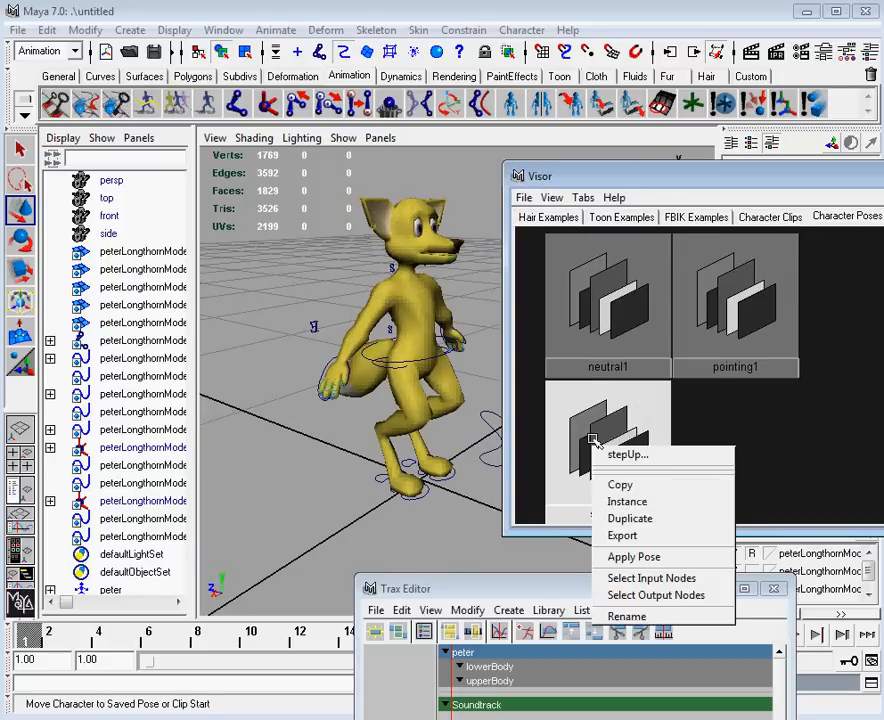
{"action": "left_click", "coordinate": [660, 556]}
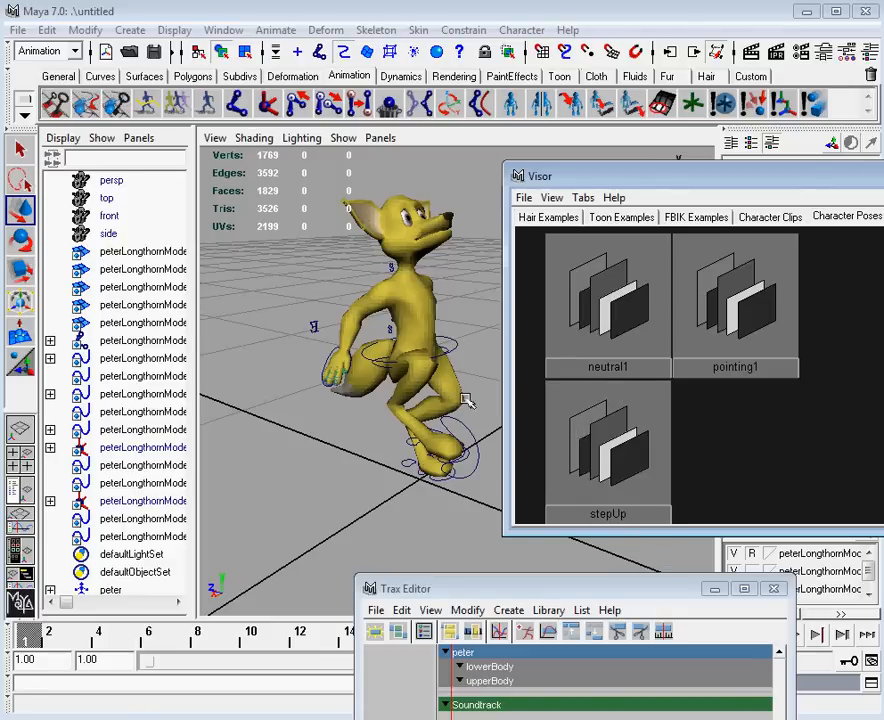
Inspect the stepUp stance from the front and switch the character to the stored pointing1 pose
{"action": "mouse_move", "coordinate": [340, 392]}
{"action": "left_mouse_down", "text": "alt"}
{"action": "mouse_move", "coordinate": [318, 388]}
{"action": "mouse_move", "coordinate": [341, 387]}
{"action": "left_mouse_up", "text": "alt"}
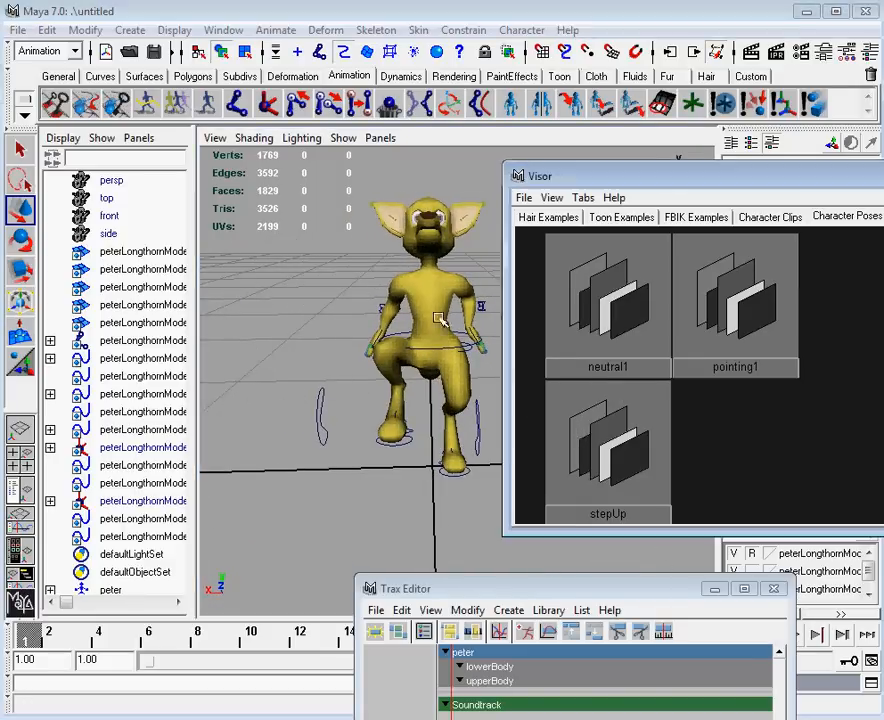
{"action": "left_click_drag", "start_coordinate": [441, 317], "coordinate": [430, 326], "text": "alt"}
{"action": "middle_click_drag", "start_coordinate": [430, 326], "coordinate": [340, 340], "text": "alt"}
{"action": "left_click_drag", "start_coordinate": [340, 340], "coordinate": [300, 345], "text": "alt"}
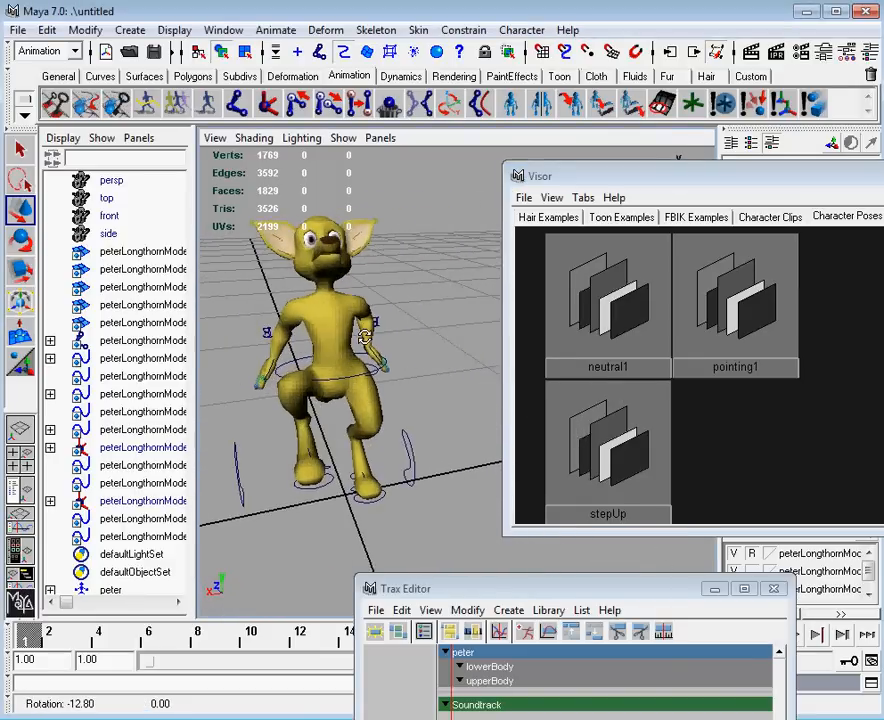
{"action": "right_click", "coordinate": [739, 310]}
{"action": "left_click", "coordinate": [803, 429]}
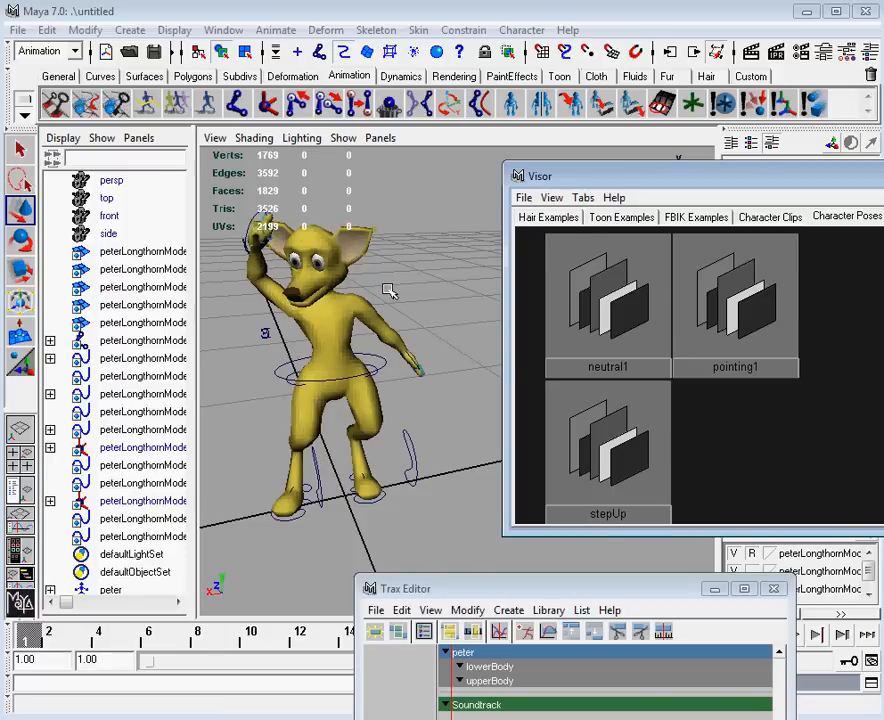
{"action": "middle_click_drag", "start_coordinate": [390, 290], "coordinate": [422, 264], "text": "alt"}
{"action": "right_click_drag", "start_coordinate": [436, 285], "coordinate": [398, 288], "text": "alt"}
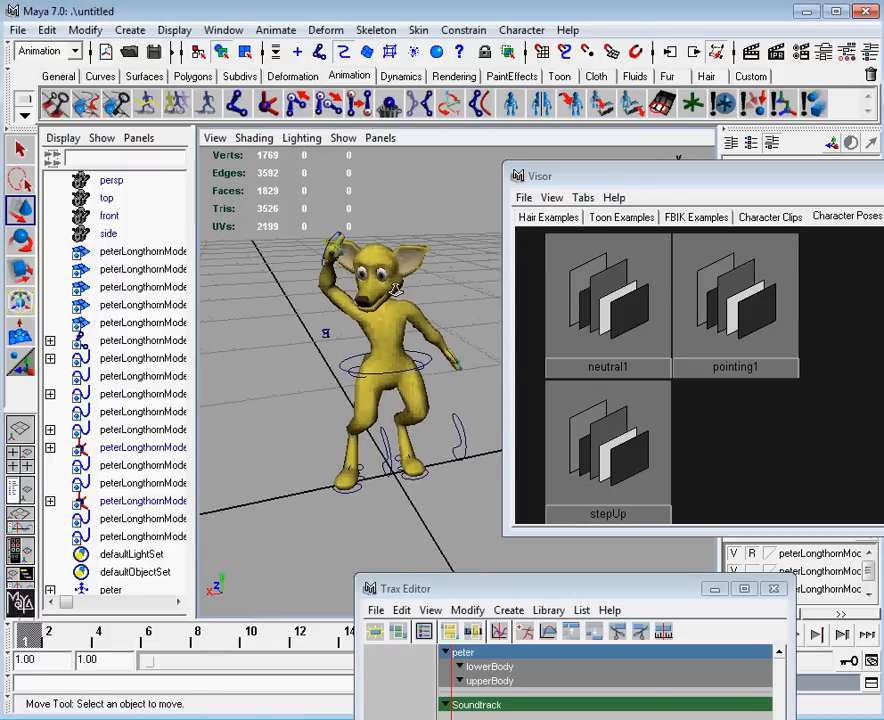
{"action": "middle_click_drag", "start_coordinate": [406, 294], "coordinate": [397, 319], "text": "alt"}
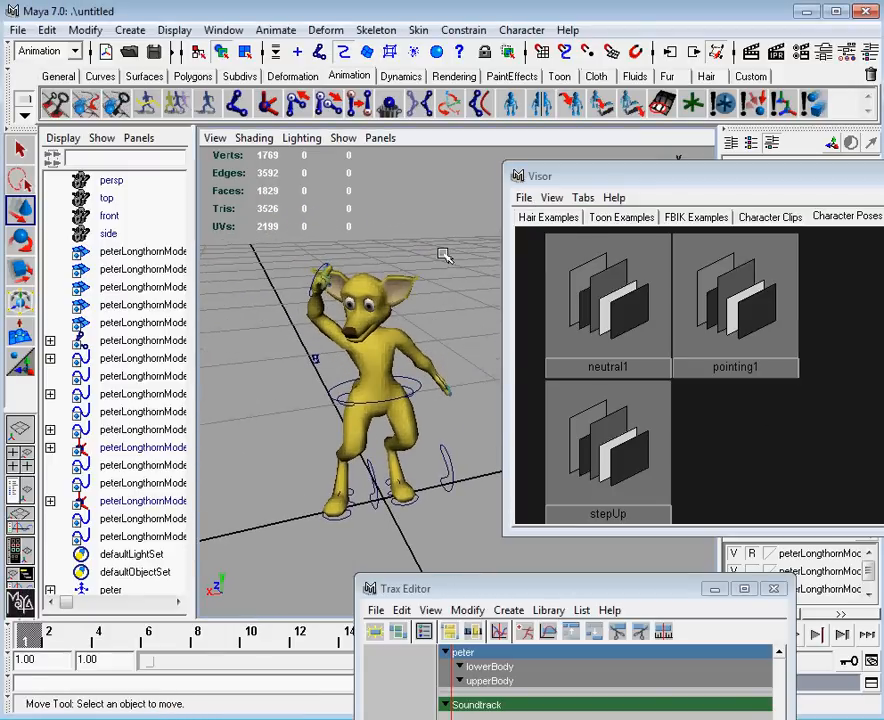